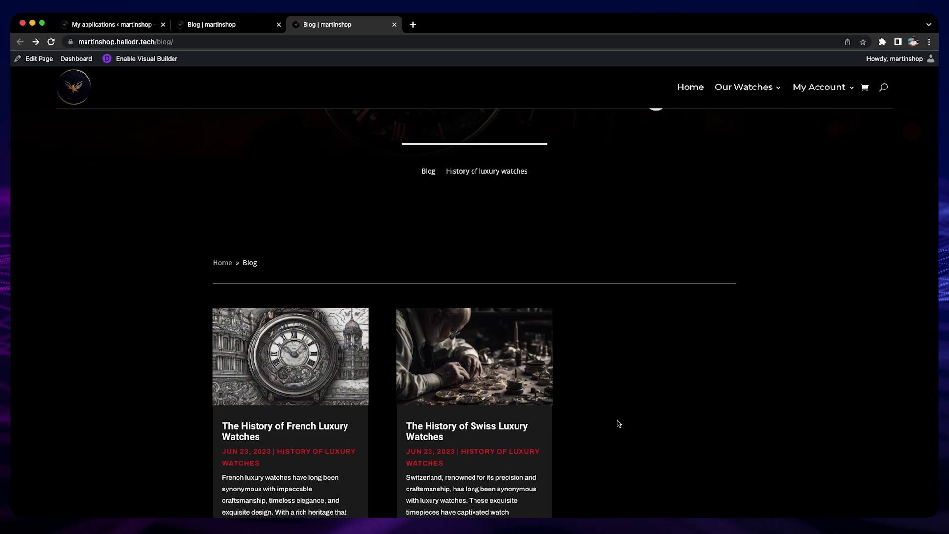
scroll(557, 377, "down", 8)
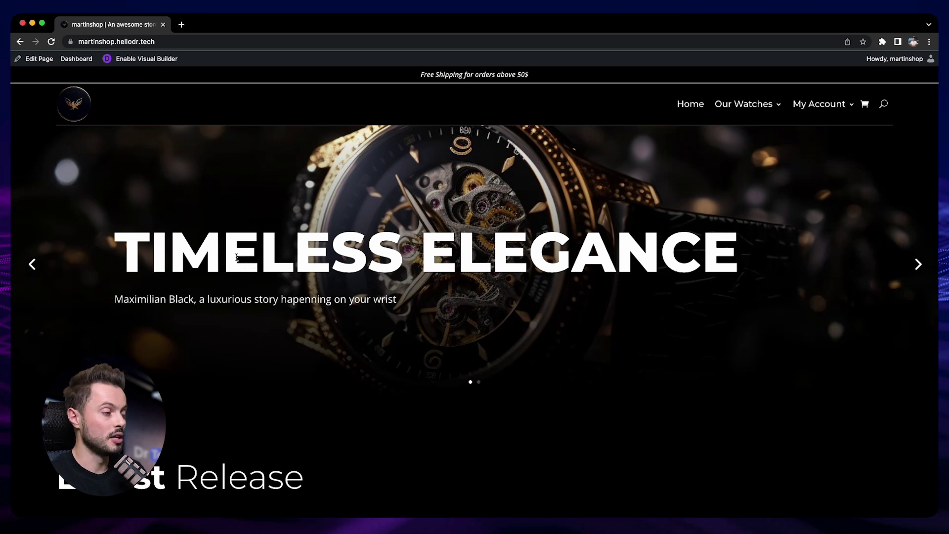
- Open the draft Blog page from the store's pages list in the Divi builder and look over its current layout
left_click(78, 60)
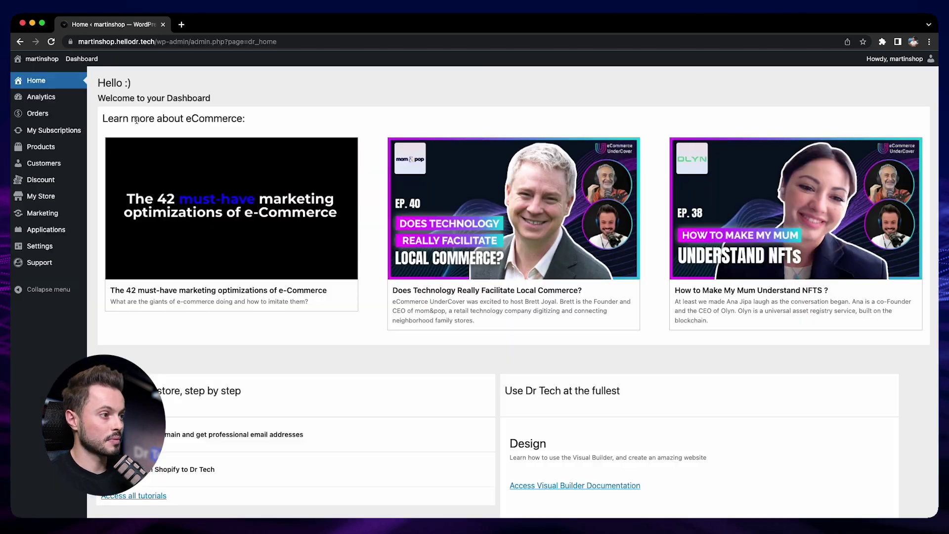
mouse_move(80, 200)
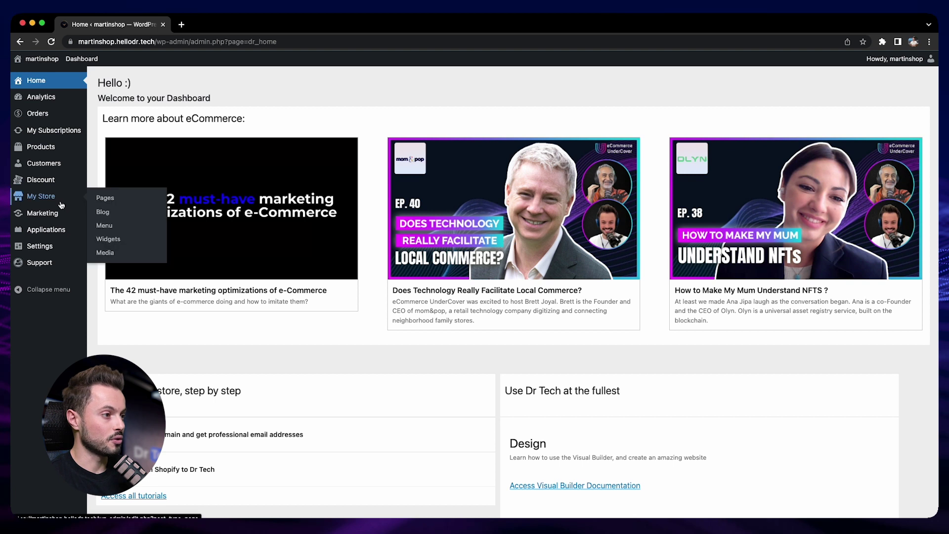
left_click(101, 200)
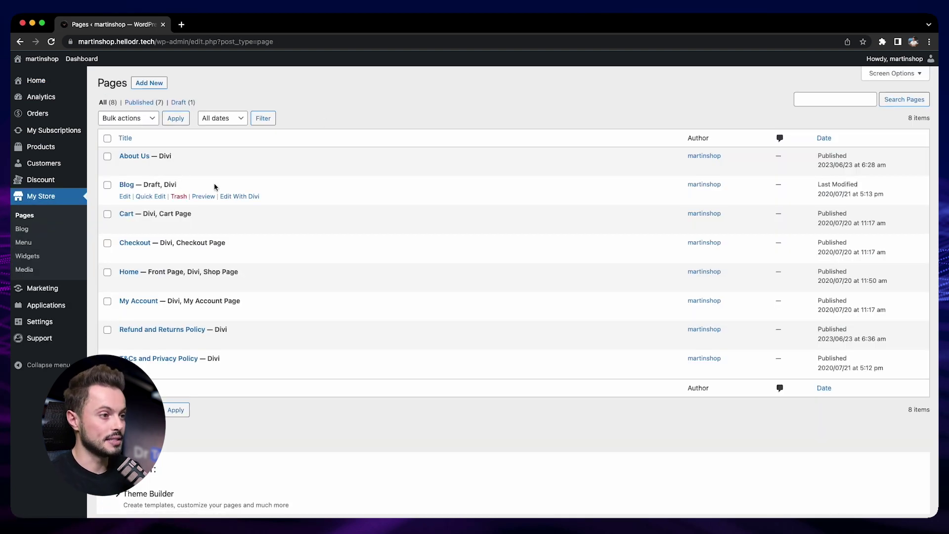
left_click(241, 197)
scroll(150, 309, "down", 5)
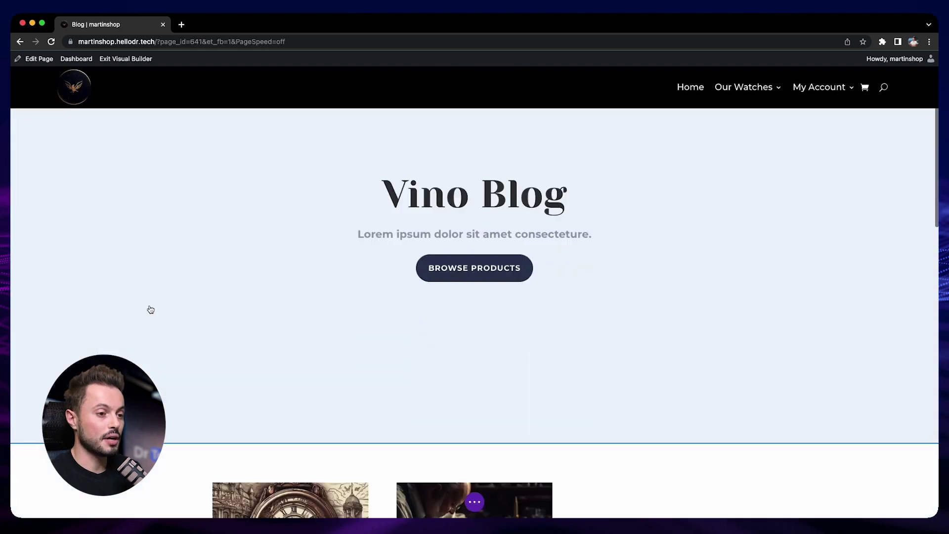
scroll(151, 310, "down", 9)
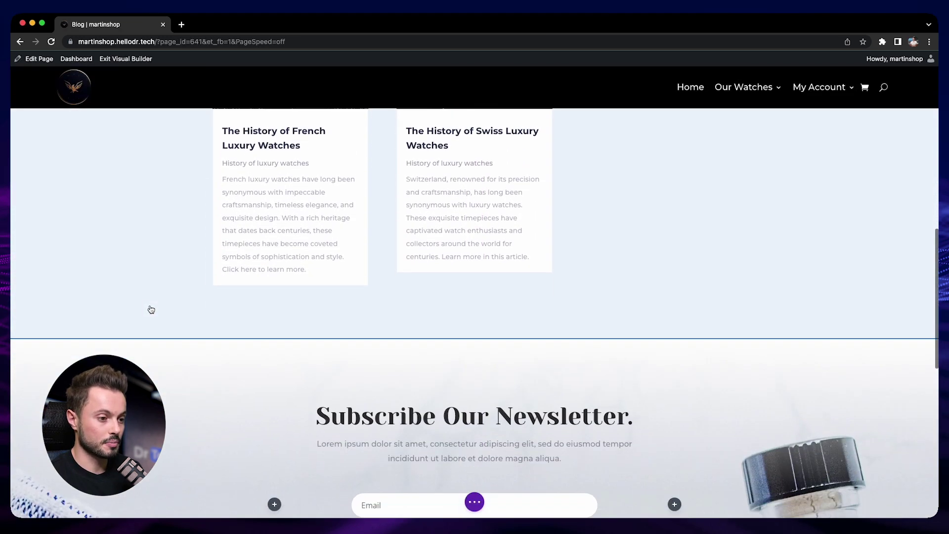
scroll(151, 309, "up", 15)
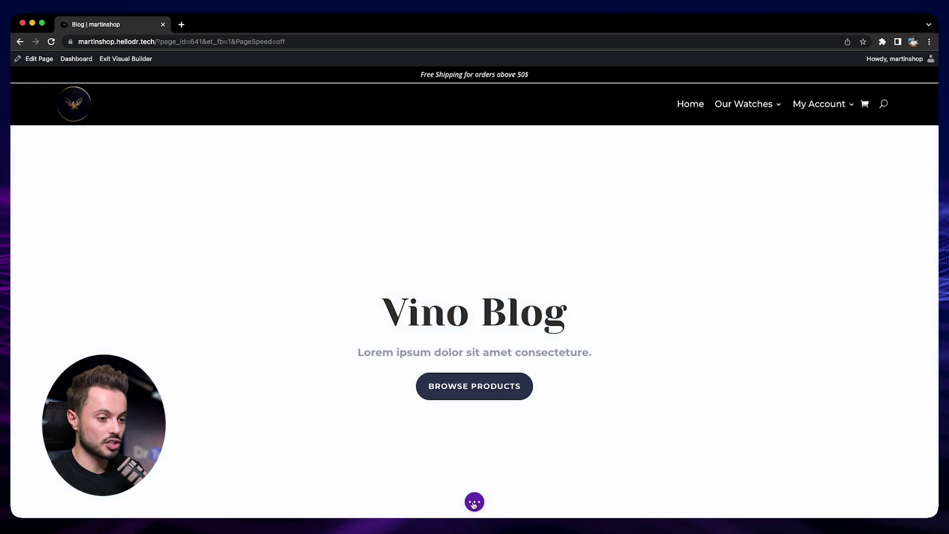
- Open the premade layout library for the page and search it for "blog"
left_click(478, 504)
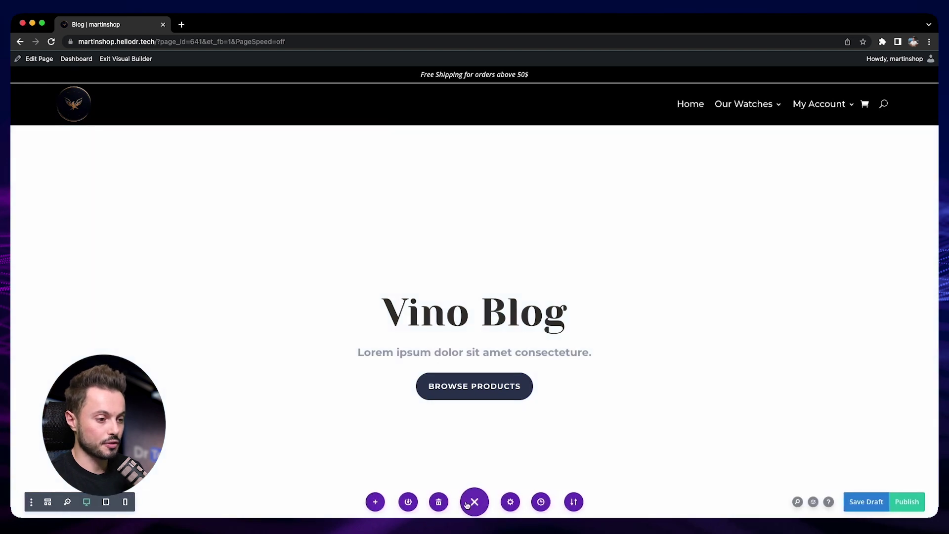
left_click(379, 501)
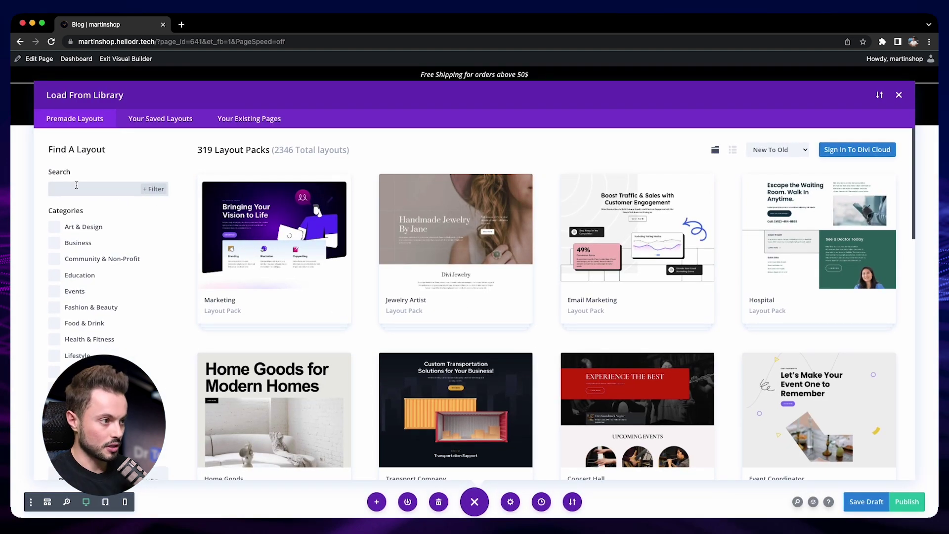
type("og")
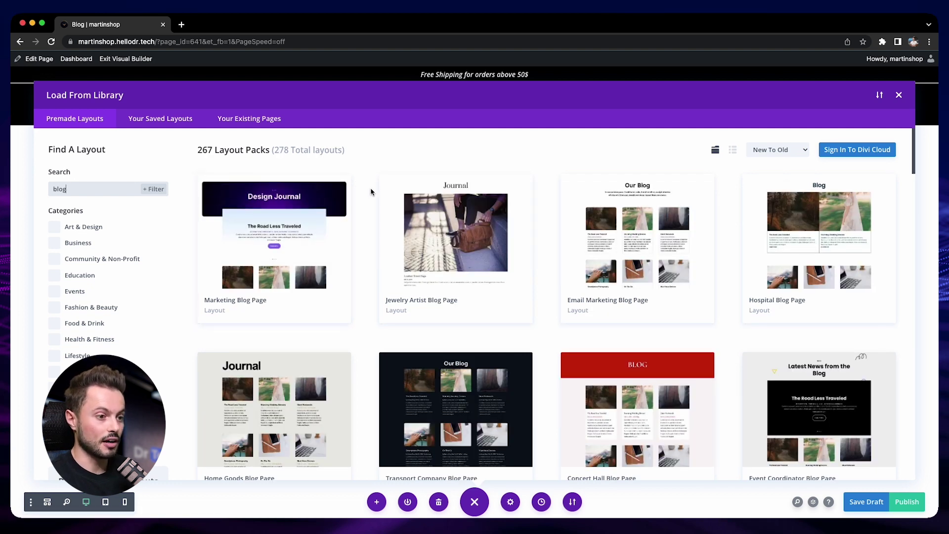
- Find the Web Developer Blog Page layout among the premade blog layouts and apply it to the page
scroll(370, 191, "down", 5)
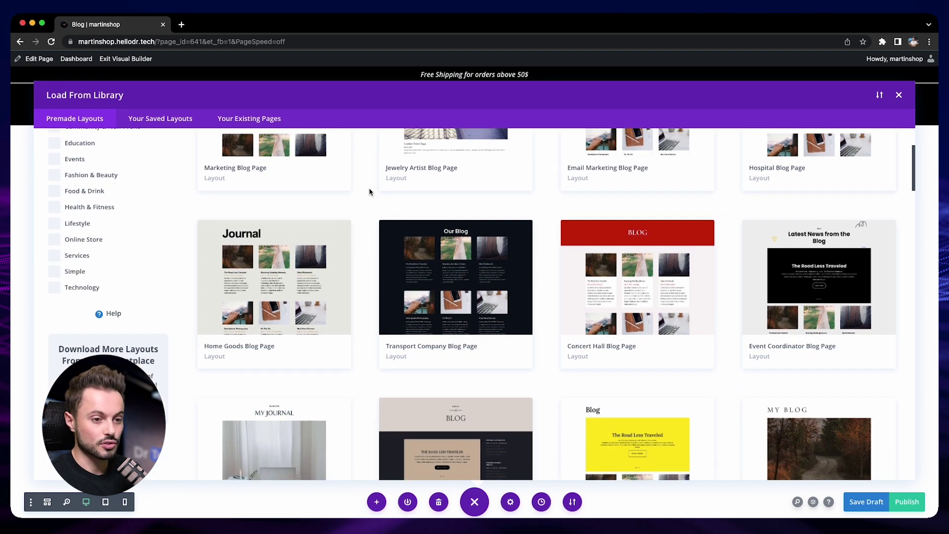
scroll(369, 191, "down", 3)
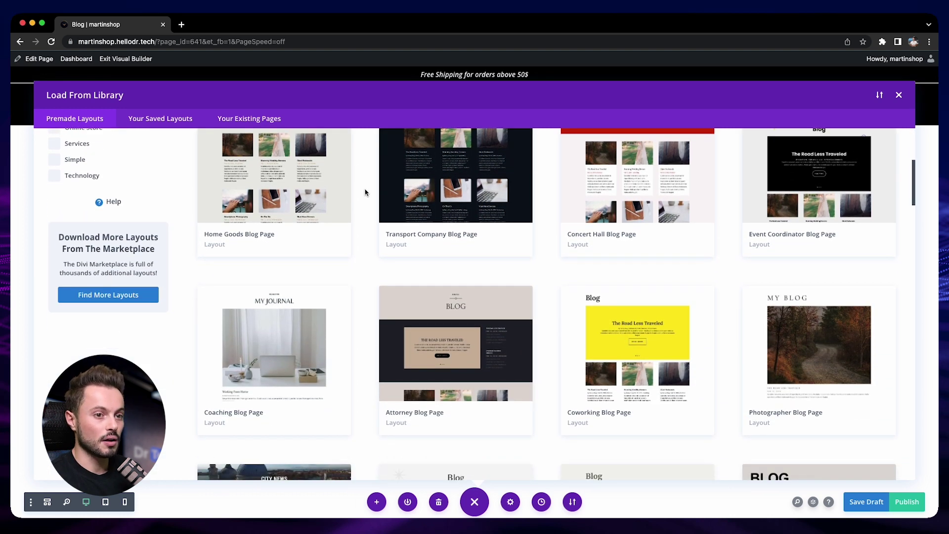
scroll(365, 192, "down", 3)
scroll(366, 190, "down", 2)
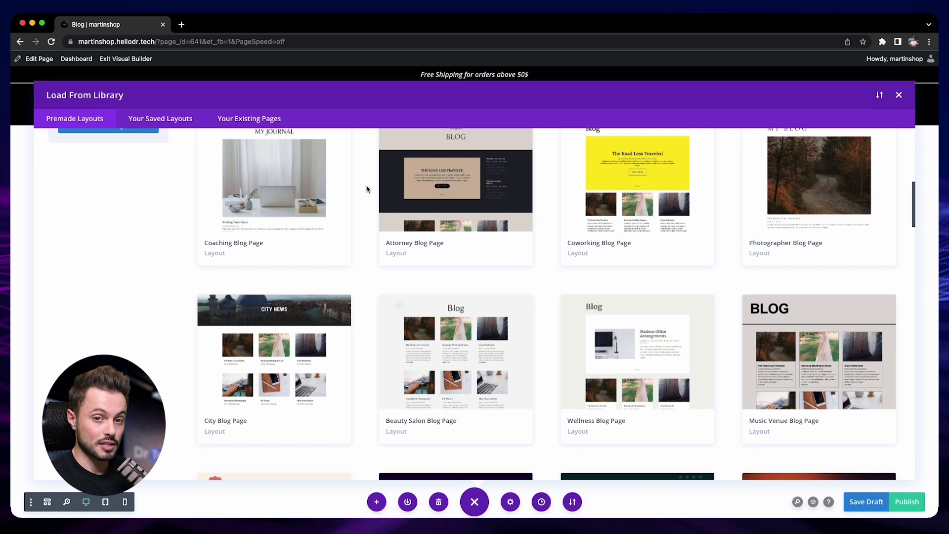
scroll(367, 190, "down", 8)
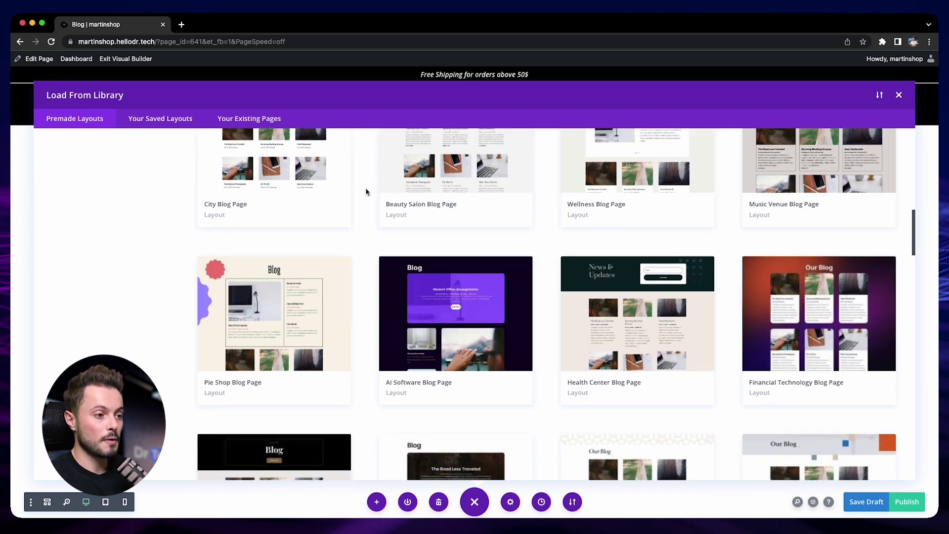
scroll(367, 191, "down", 11)
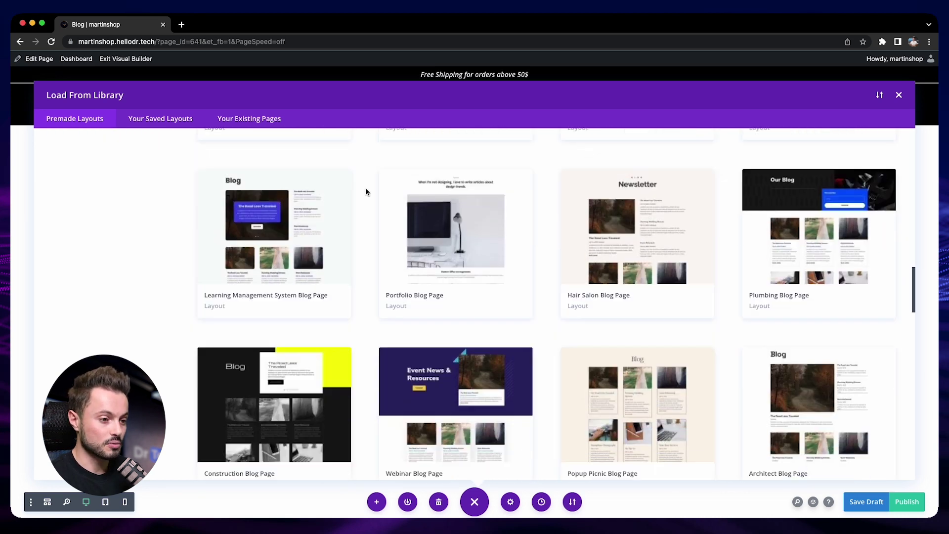
scroll(366, 192, "down", 12)
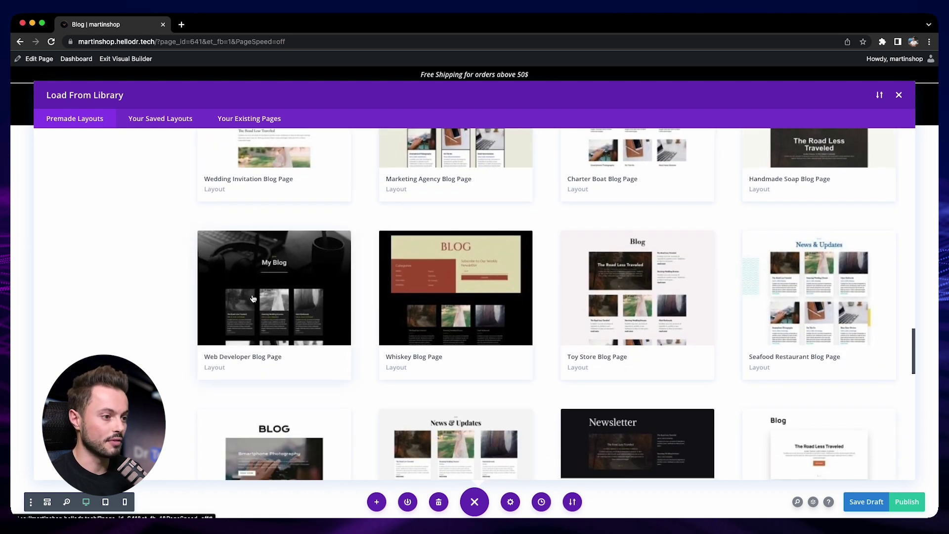
left_click(257, 298)
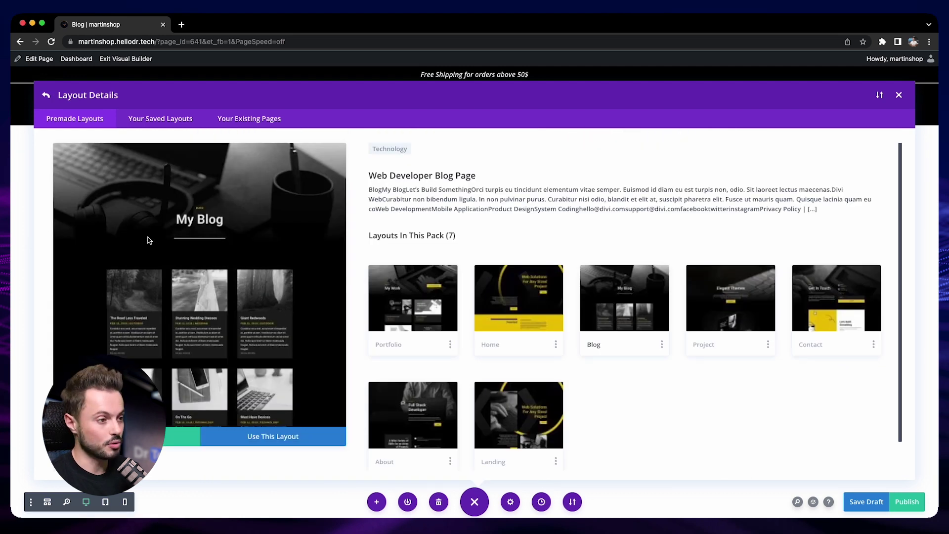
scroll(261, 222, "down", 5)
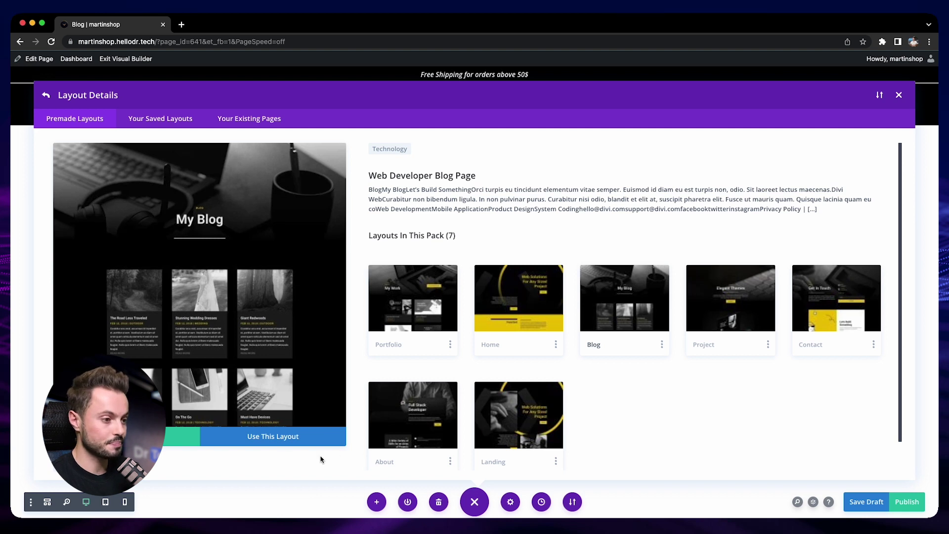
left_click(317, 436)
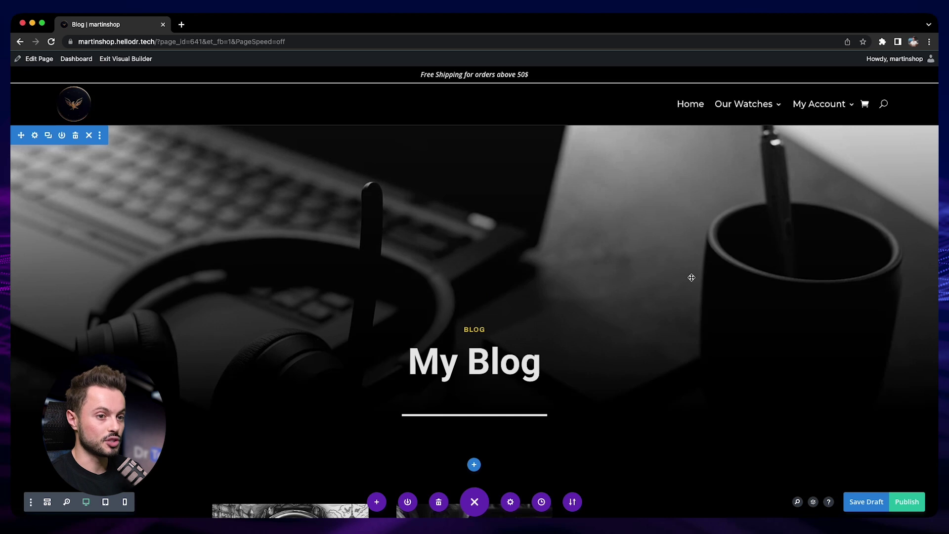
- Replace the header section's background image with the luxury gold and black watch picture from the media library and save the section settings
left_click(34, 136)
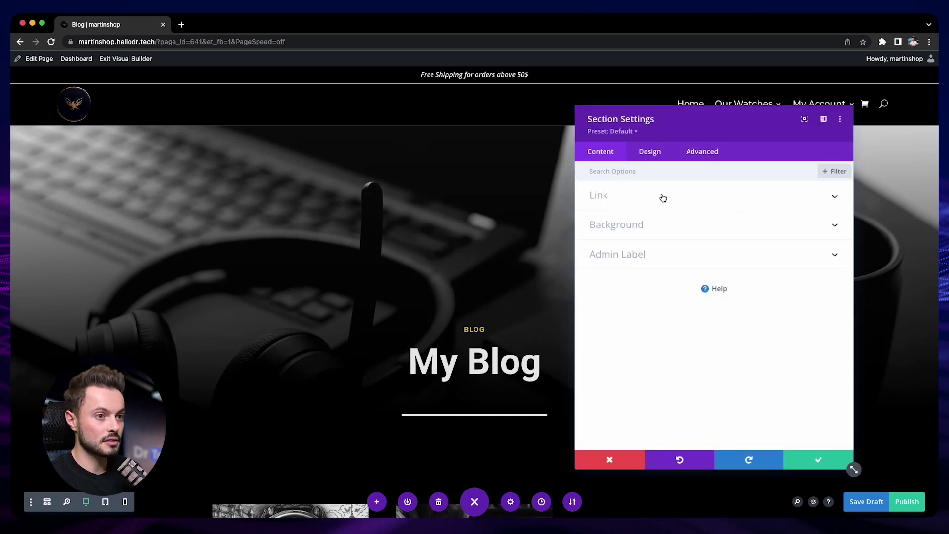
left_click(621, 226)
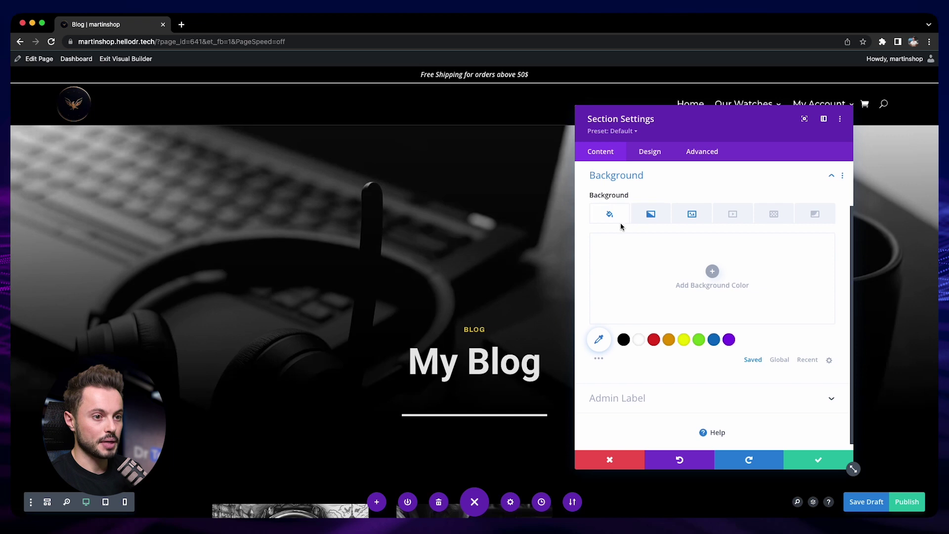
left_click(691, 214)
left_click(806, 248)
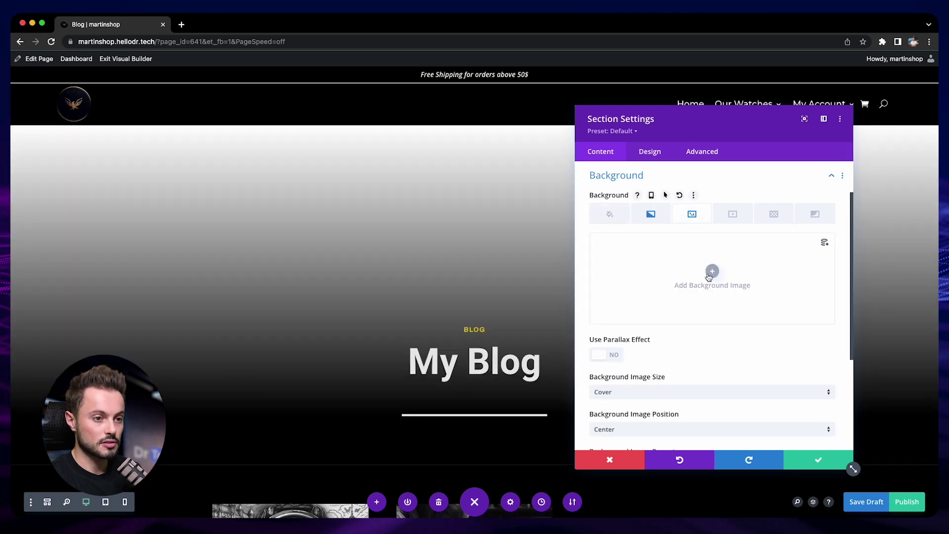
left_click(712, 272)
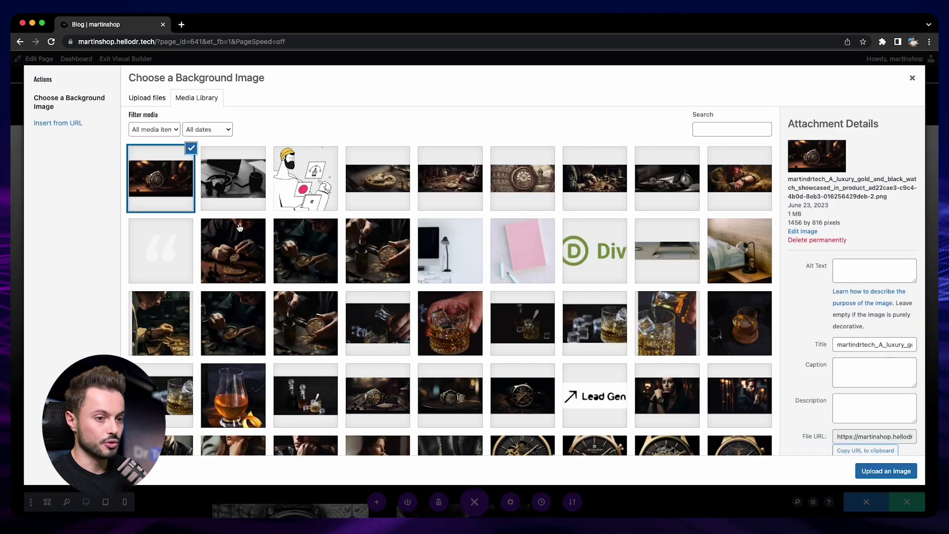
left_click(875, 473)
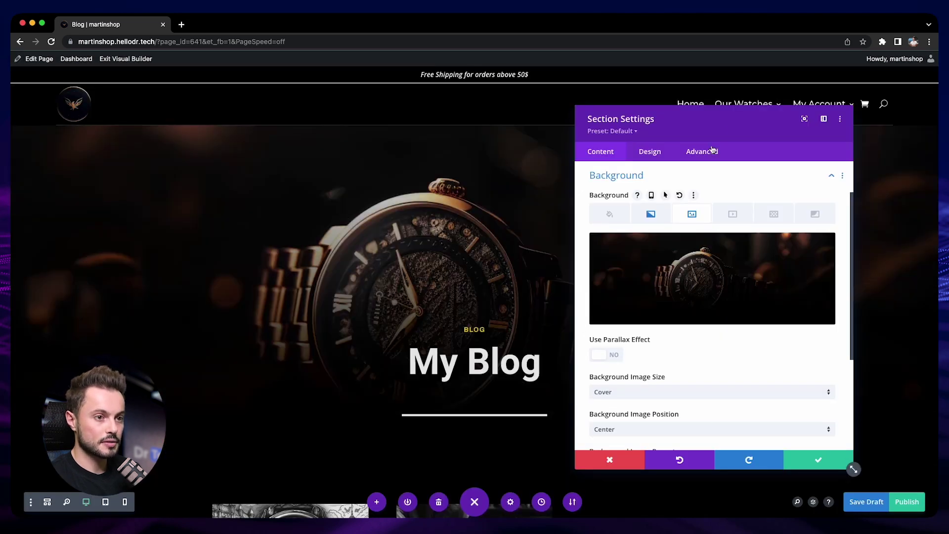
left_click_drag(852, 468, 886, 458)
left_click(855, 447)
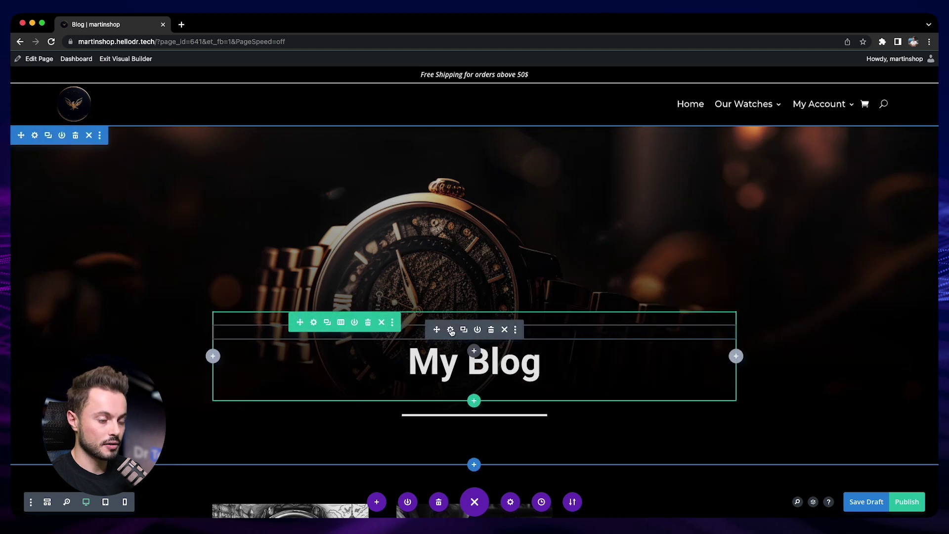
- Set the Heading 4 text color of the small "BLOG" label above the title to red and save
left_click(450, 331)
left_click(212, 324)
scroll(766, 333, "down", 2)
left_click(688, 363)
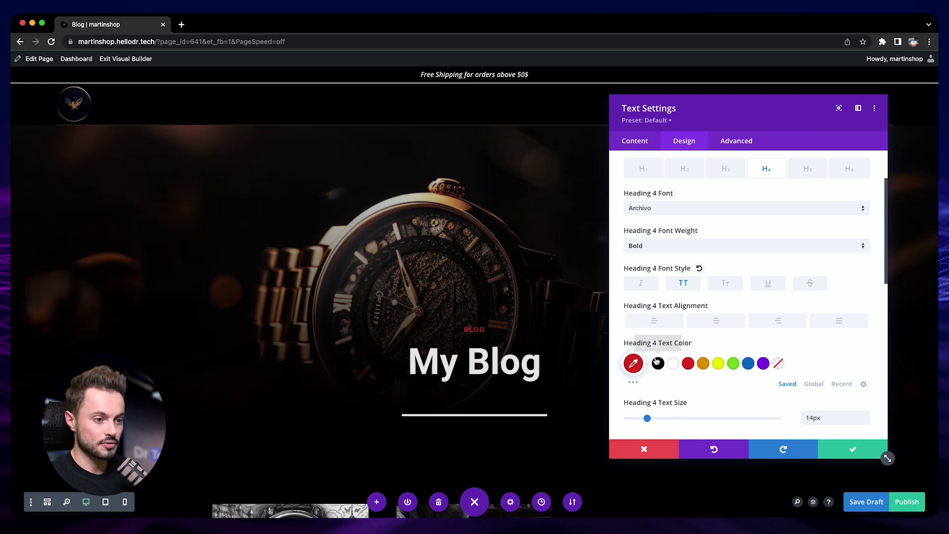
scroll(657, 362, "down", 1)
left_click(853, 449)
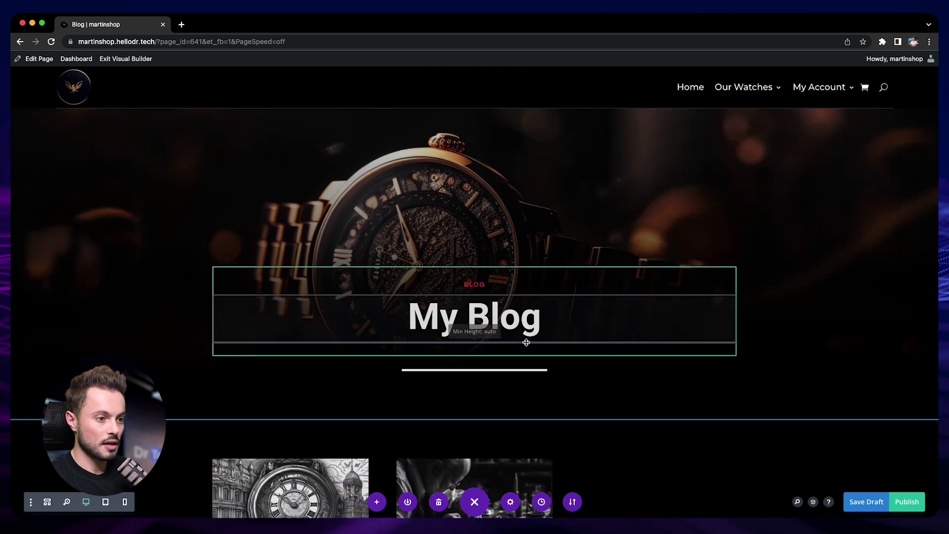
- Open the settings of the blog posts module and choose Posts as its post type
scroll(532, 334, "down", 5)
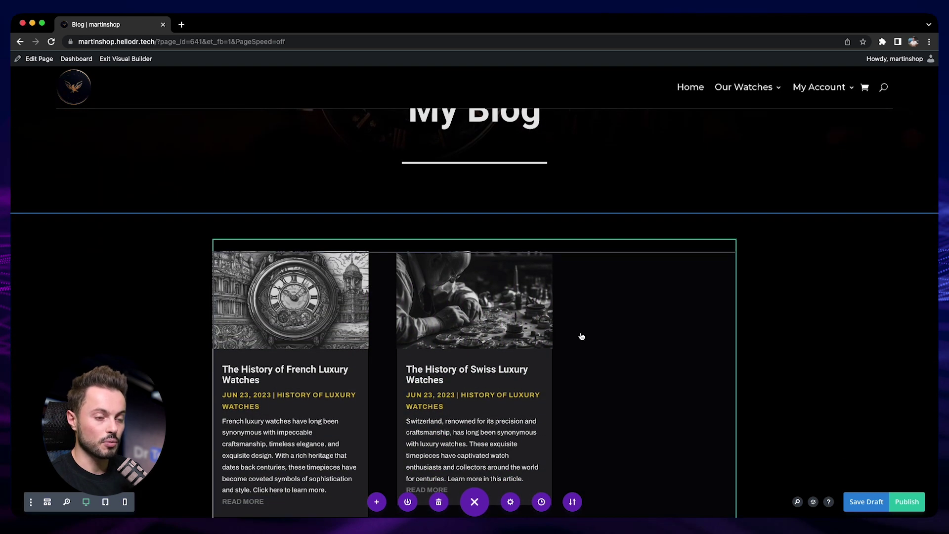
scroll(584, 336, "down", 1)
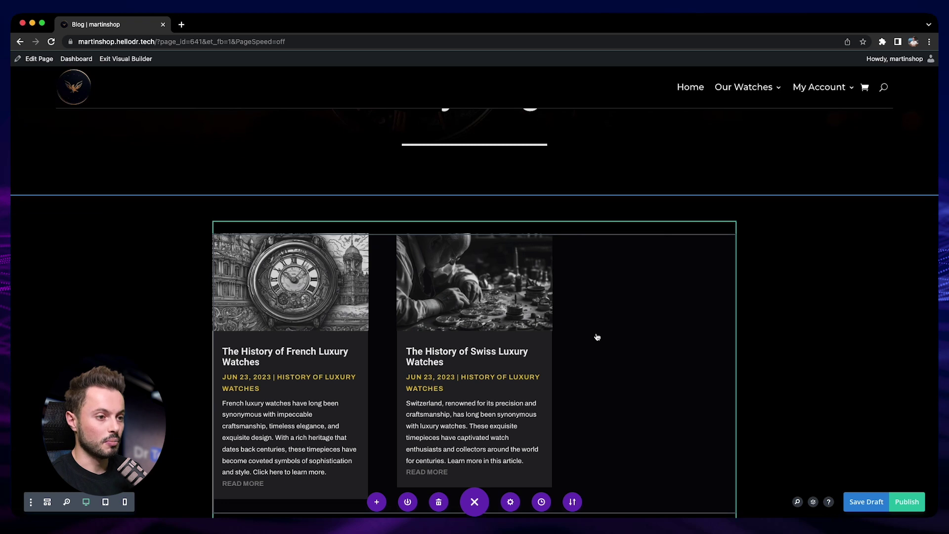
mouse_move(452, 263)
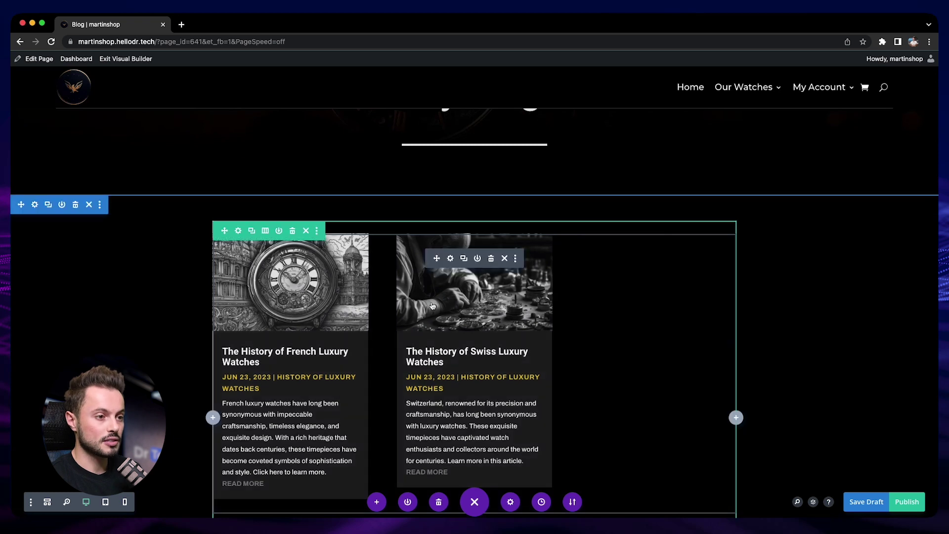
left_click(450, 260)
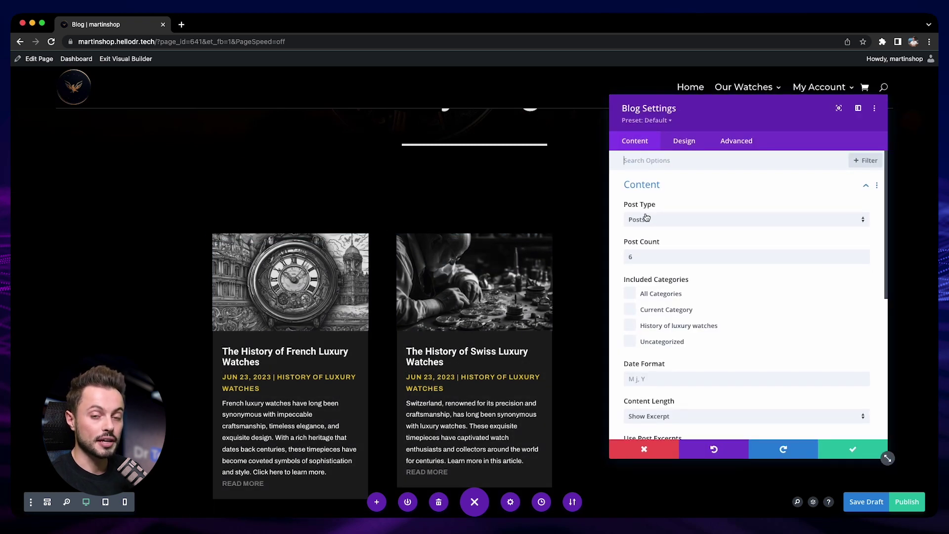
left_click(693, 226)
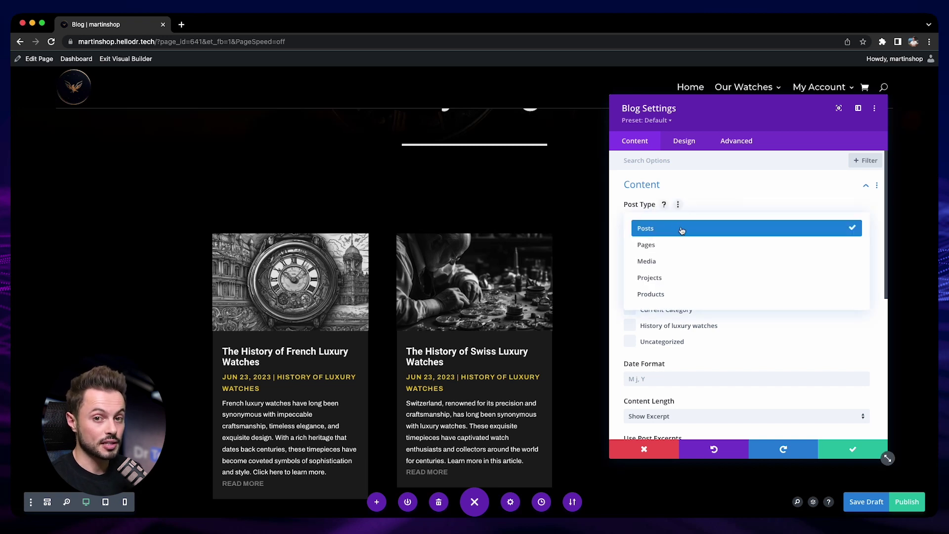
left_click(693, 227)
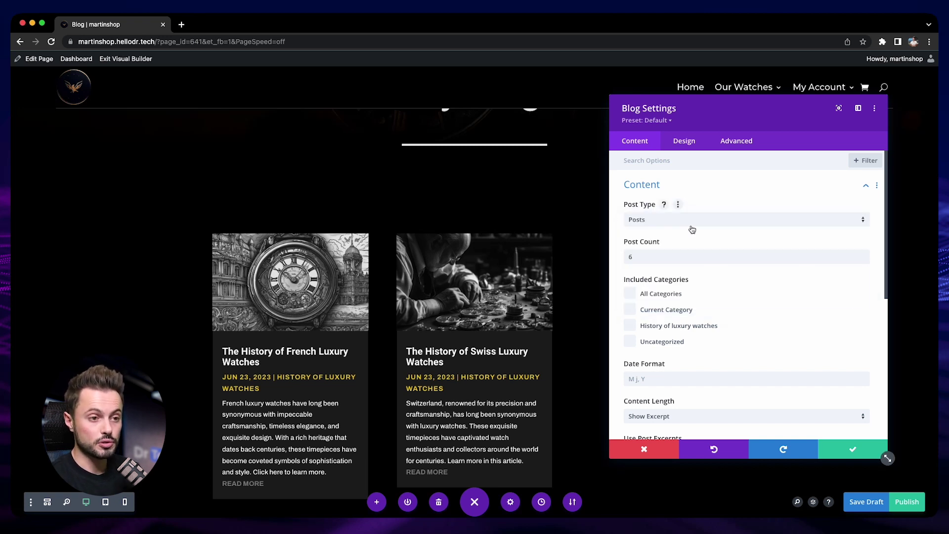
- Set the blog posts module's post count to 12
scroll(690, 224, "down", 1)
left_click_drag(737, 105, 767, 103)
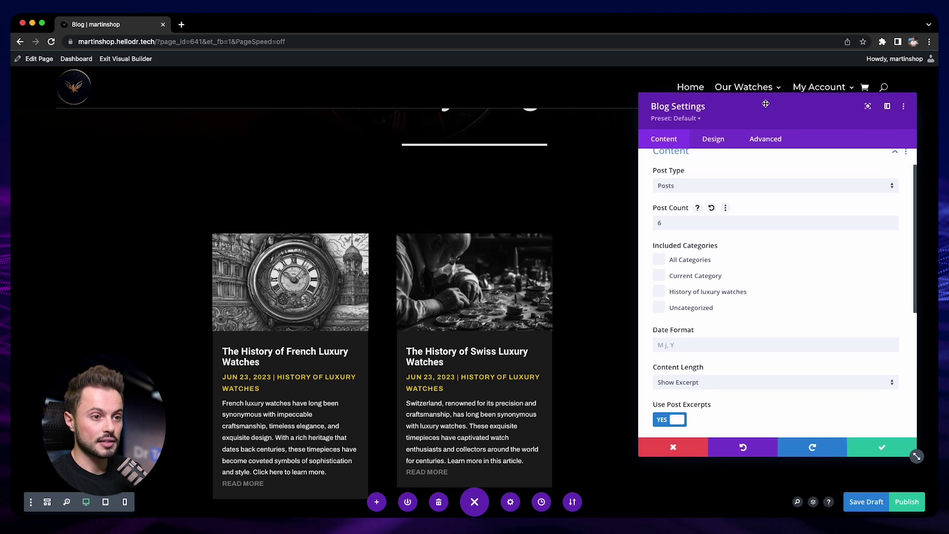
double_click(674, 224)
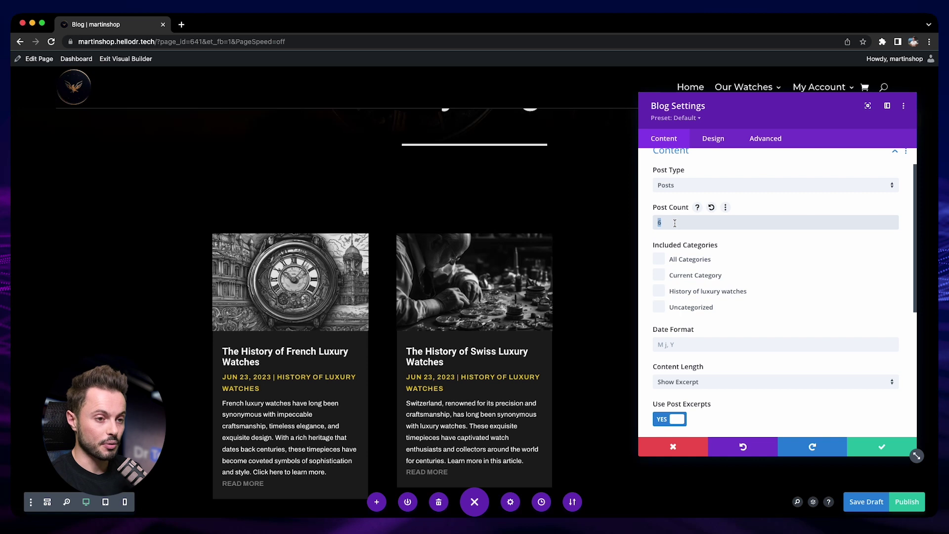
type("12")
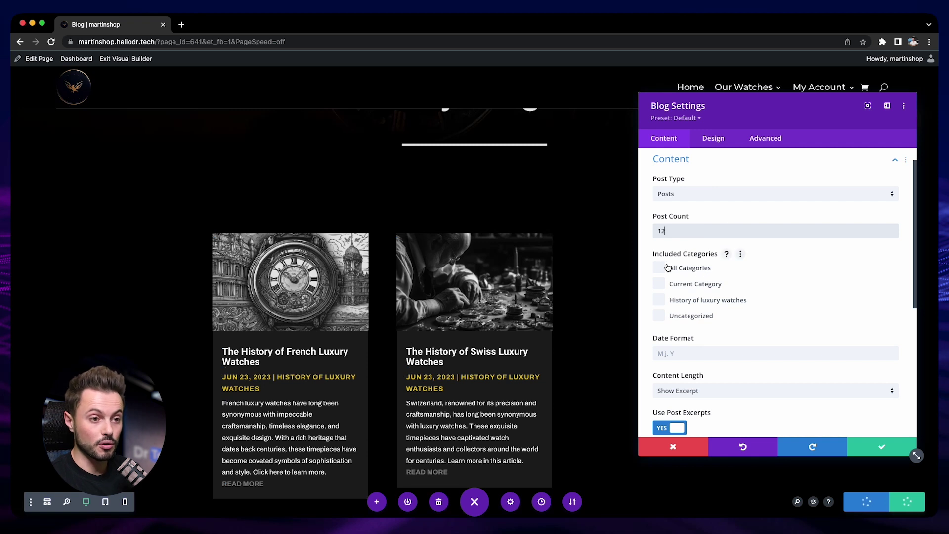
- Review the blog module's element display options and include All Categories in its content settings
scroll(682, 275, "down", 5)
left_click(700, 326)
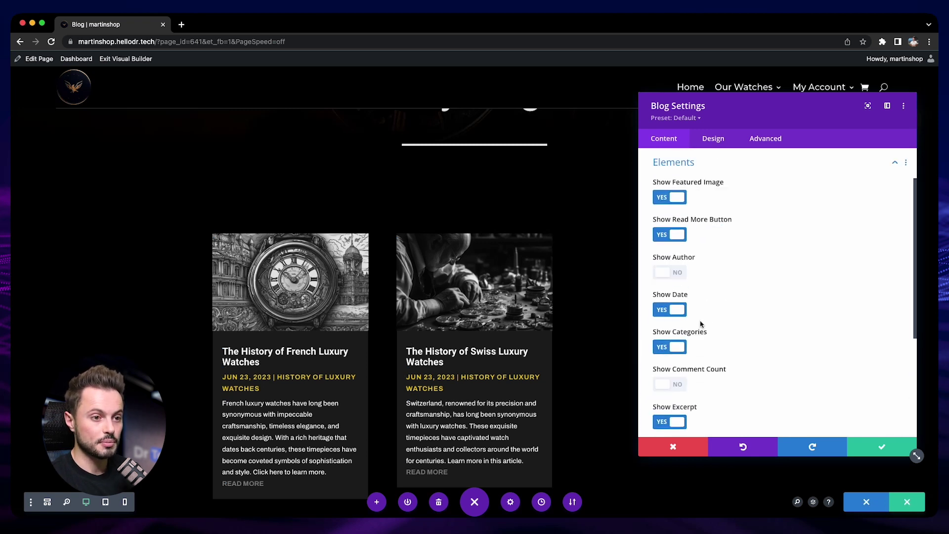
scroll(679, 369, "down", 2)
mouse_move(672, 377)
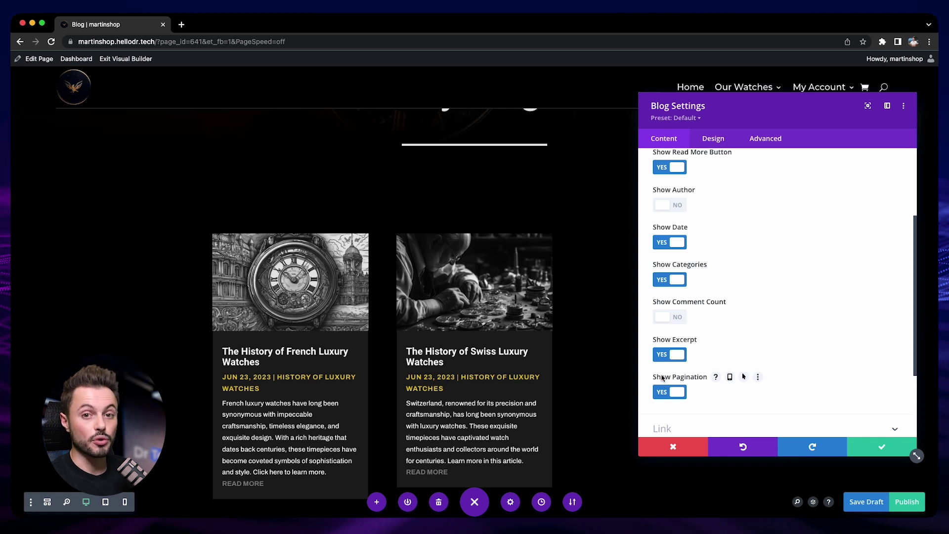
scroll(666, 377, "up", 4)
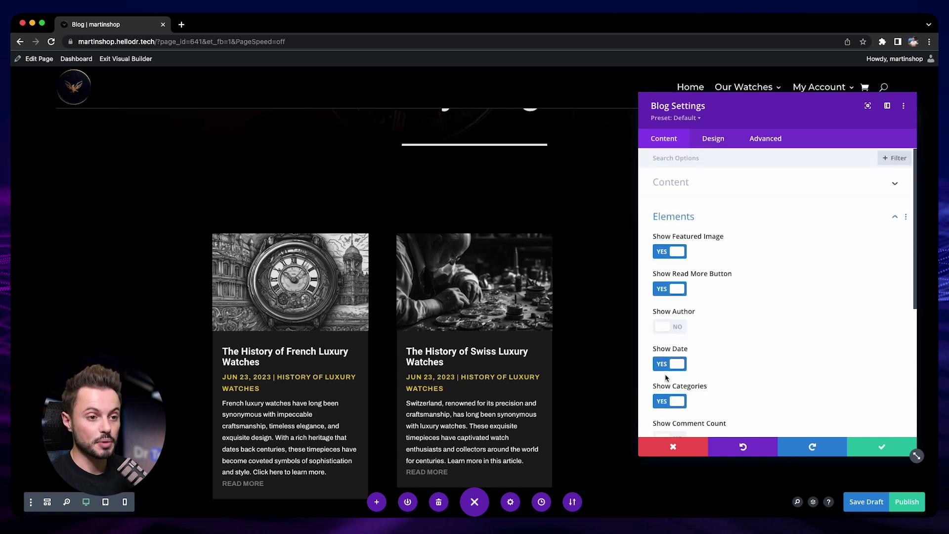
left_click(704, 183)
scroll(701, 304, "down", 1)
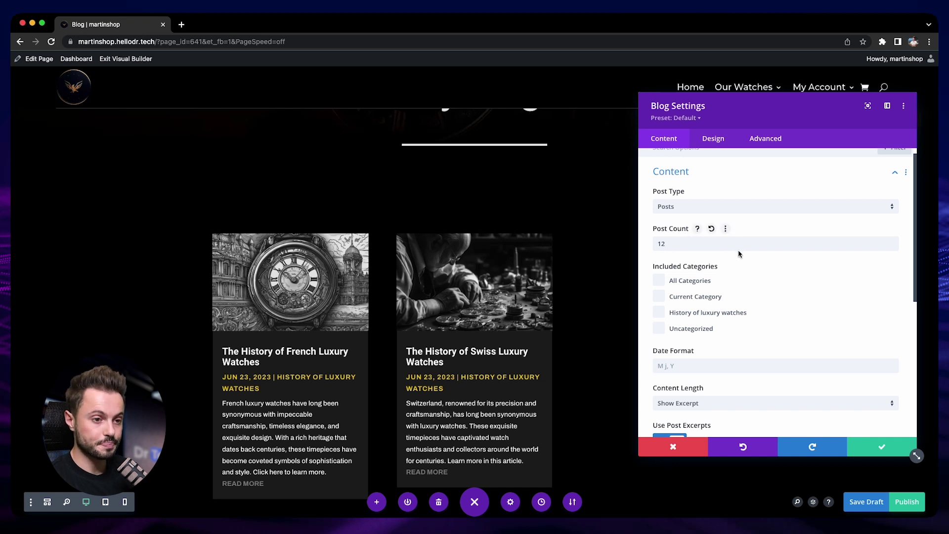
scroll(739, 253, "down", 1)
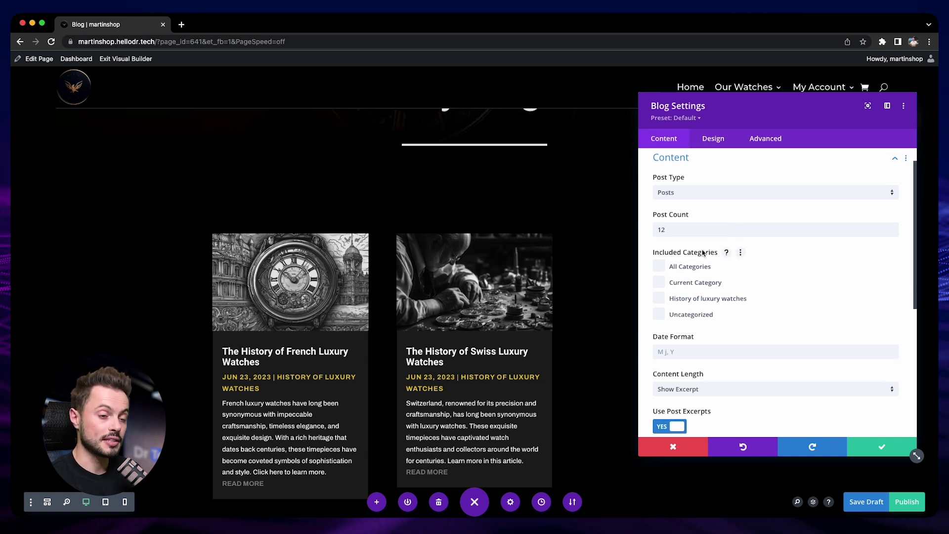
left_click(696, 271)
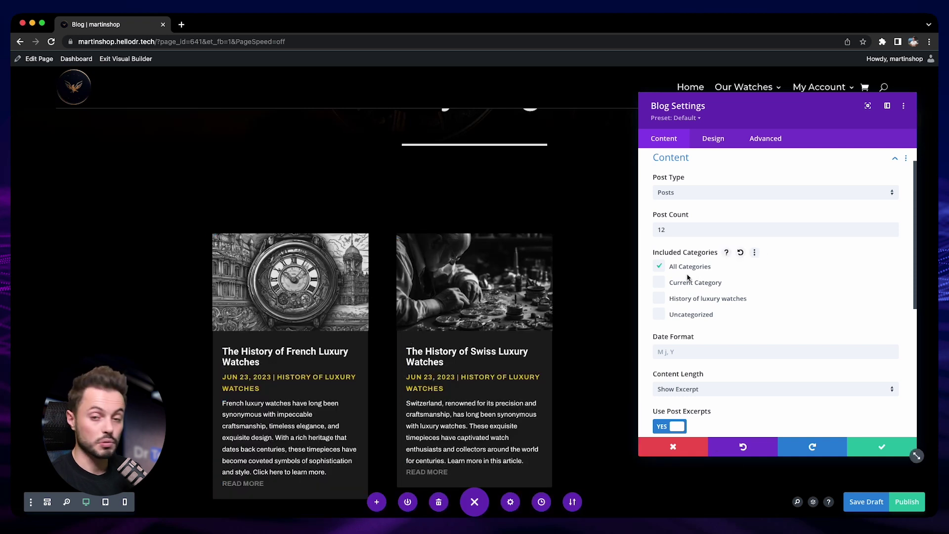
- Set the Meta Text color of the blog posts' date and category line to red and save the module settings
scroll(698, 272, "down", 2)
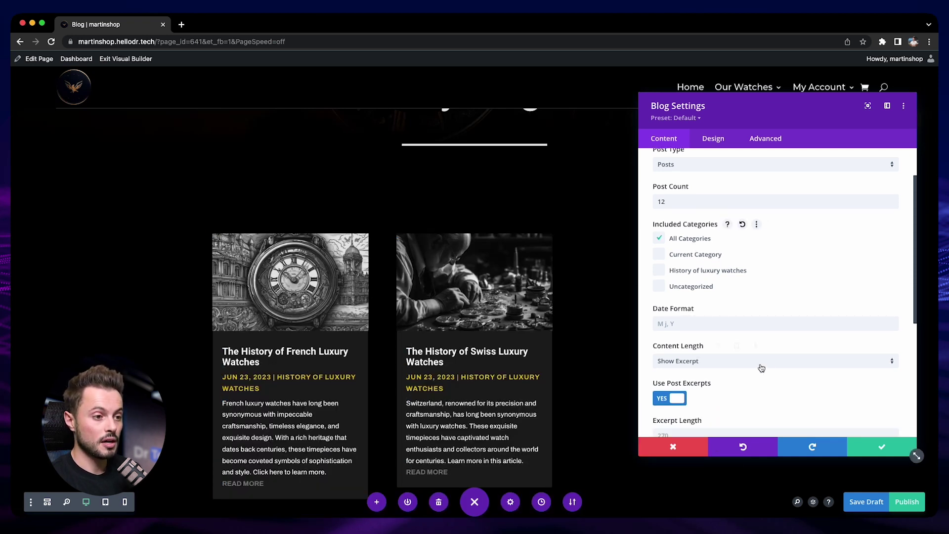
scroll(692, 319, "down", 1)
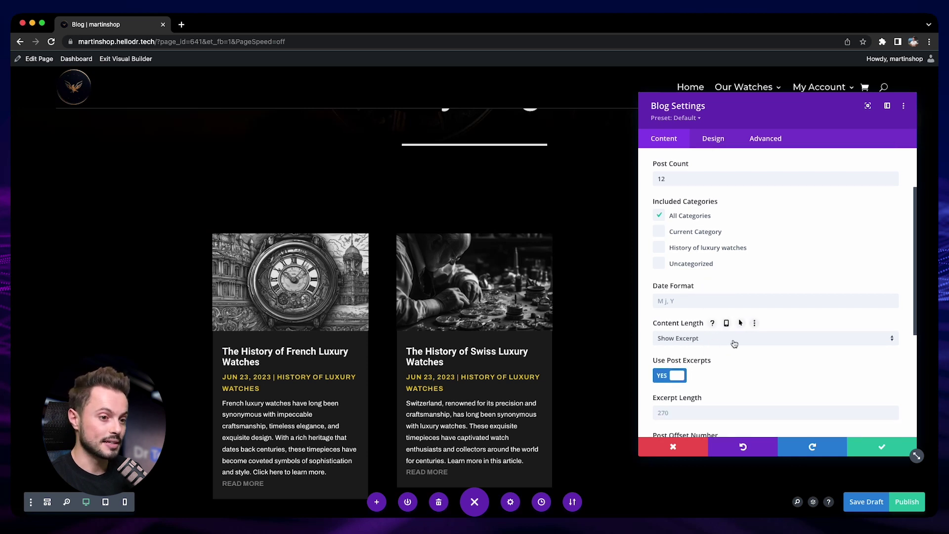
scroll(735, 344, "down", 2)
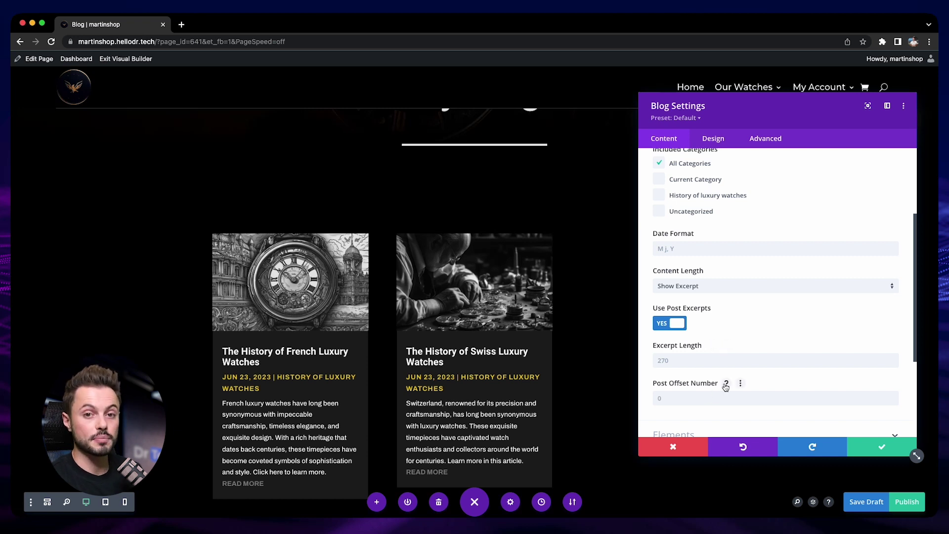
scroll(599, 378, "down", 1)
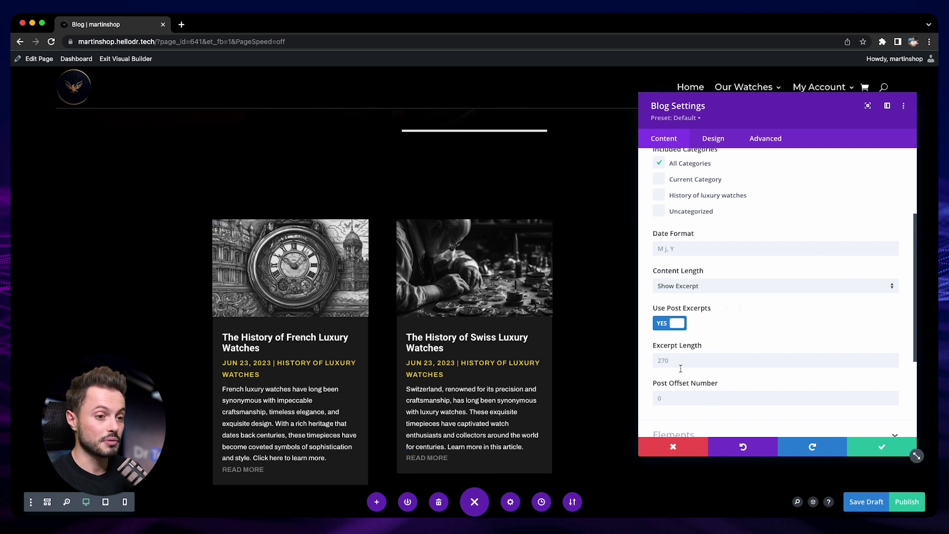
scroll(569, 376, "down", 2)
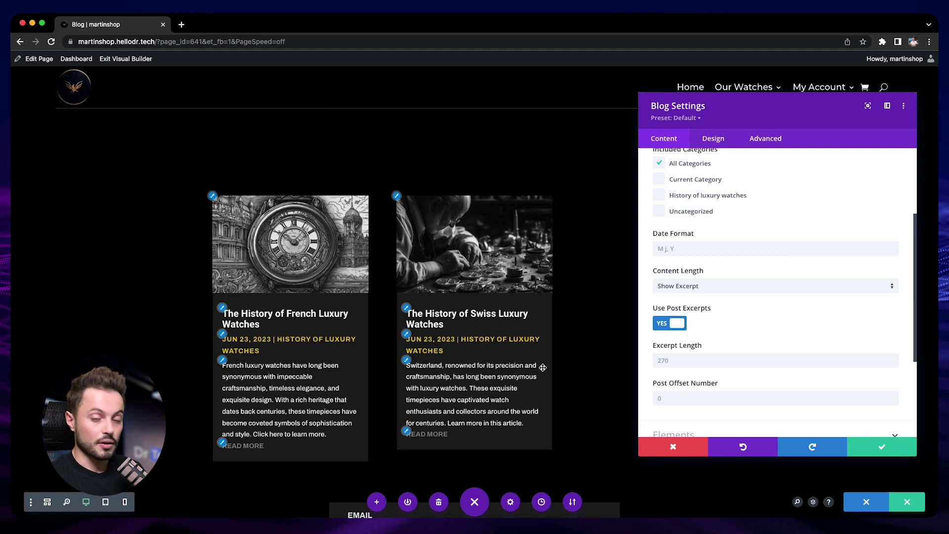
left_click(408, 340)
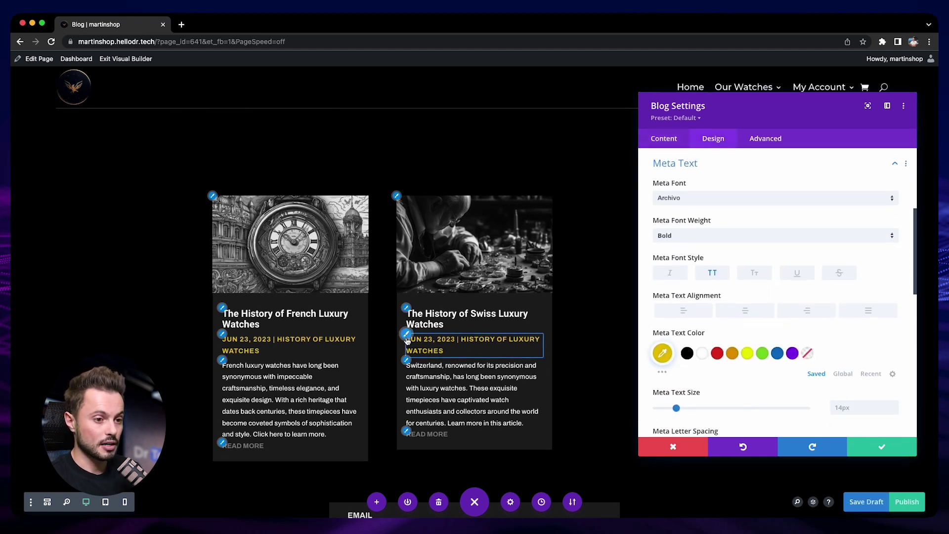
left_click(717, 352)
scroll(494, 364, "up", 1)
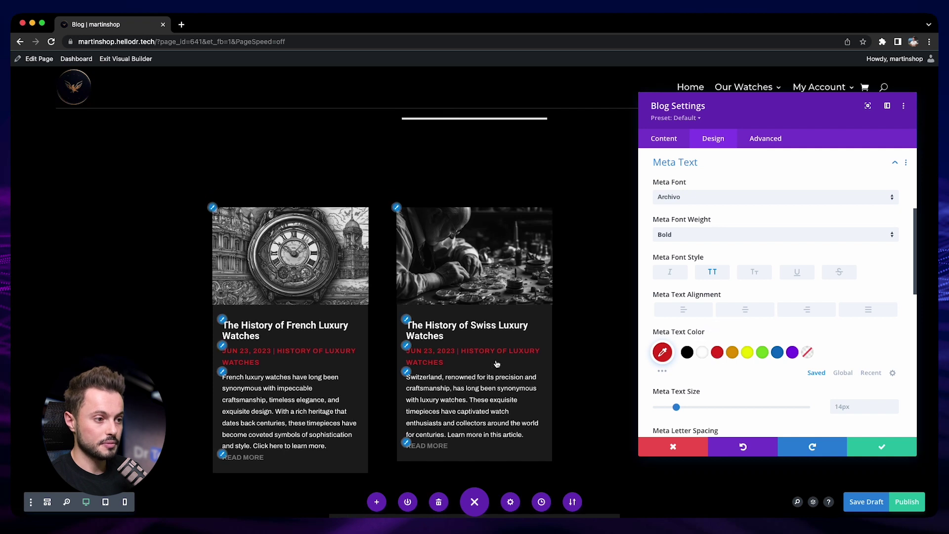
scroll(497, 364, "up", 3)
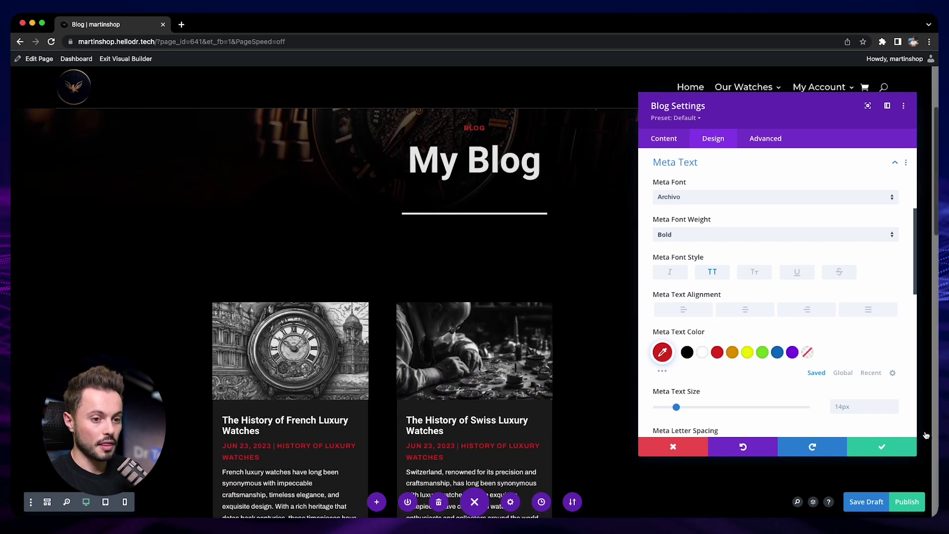
scroll(569, 364, "down", 3)
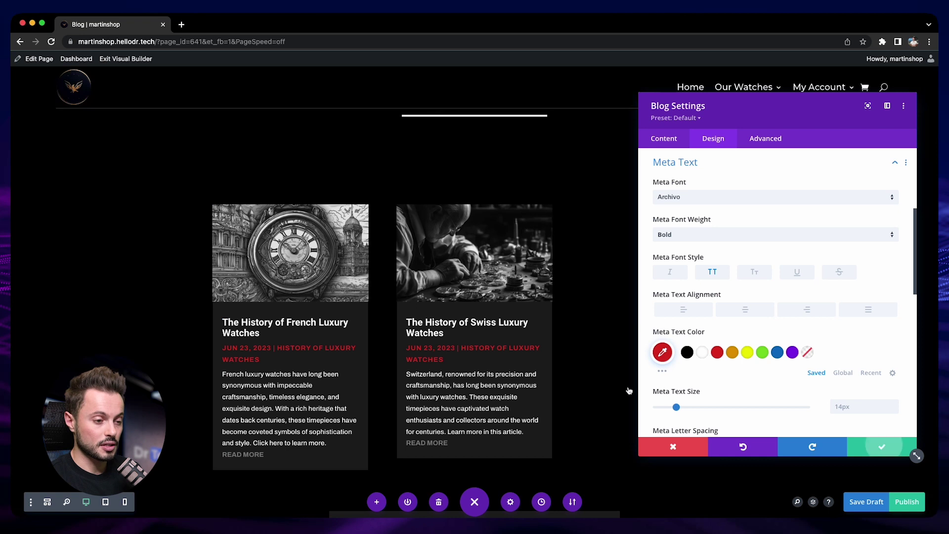
left_click(882, 446)
- Delete the email subscribe form below the blog posts and the "Let's Build Something" contact section
scroll(415, 346, "down", 3)
scroll(415, 346, "down", 2)
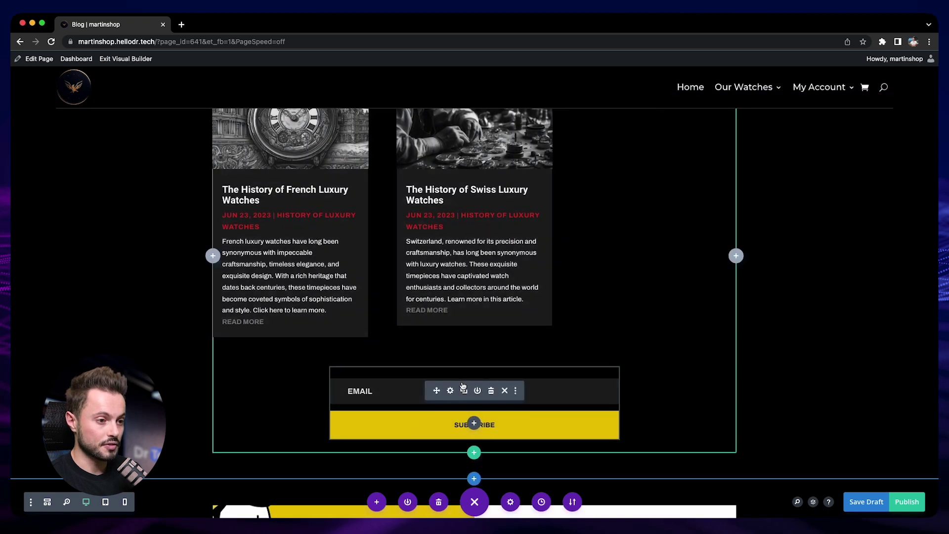
left_click(492, 391)
scroll(182, 385, "down", 3)
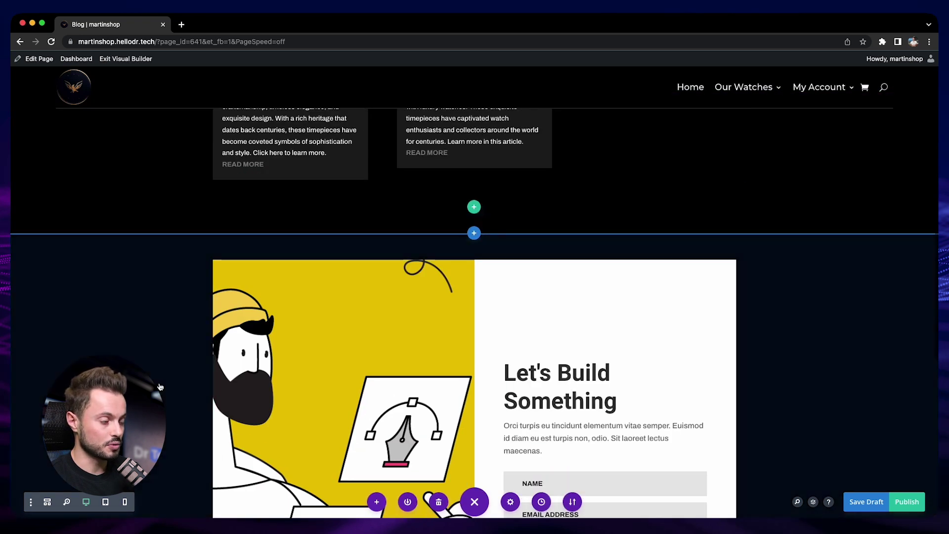
left_click(76, 243)
- Check the cleaned-up layout and publish the Blog page
scroll(346, 380, "up", 5)
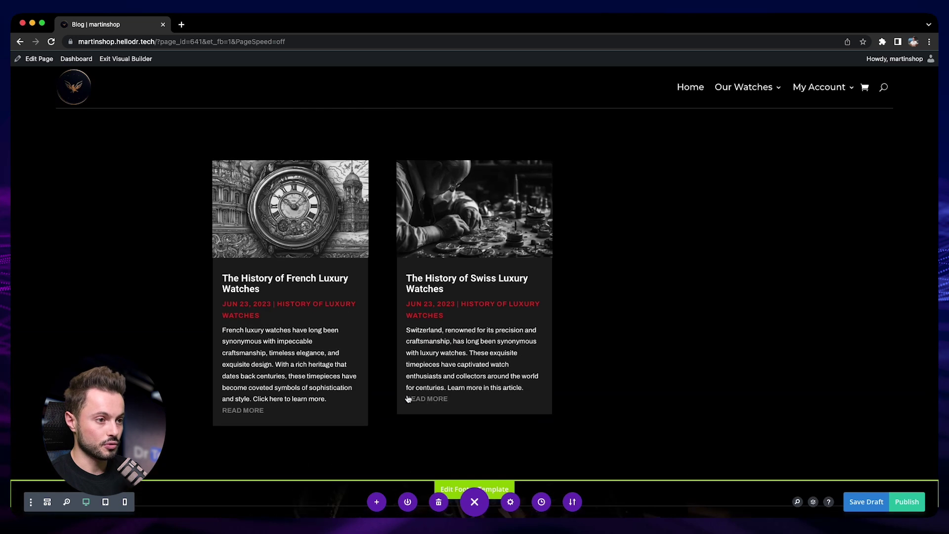
scroll(349, 387, "down", 3)
scroll(349, 385, "up", 5)
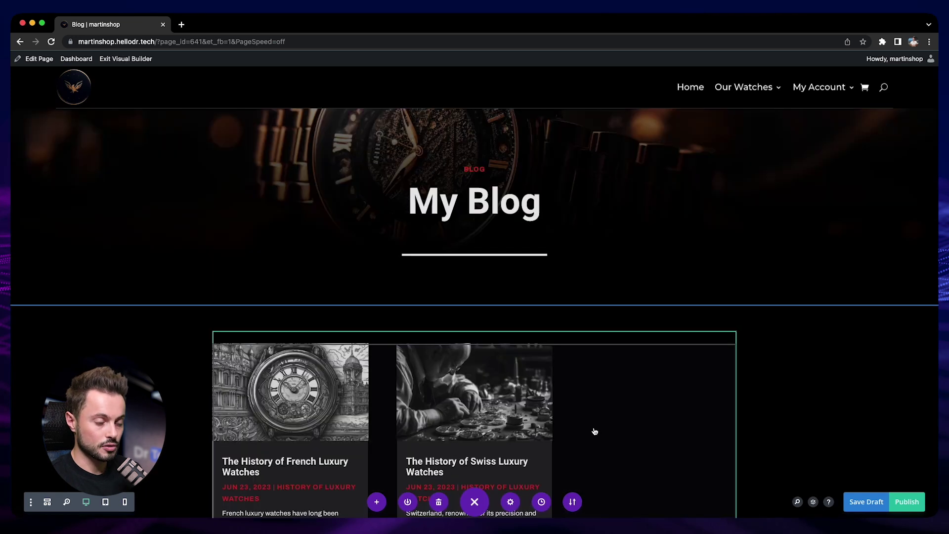
left_click(909, 501)
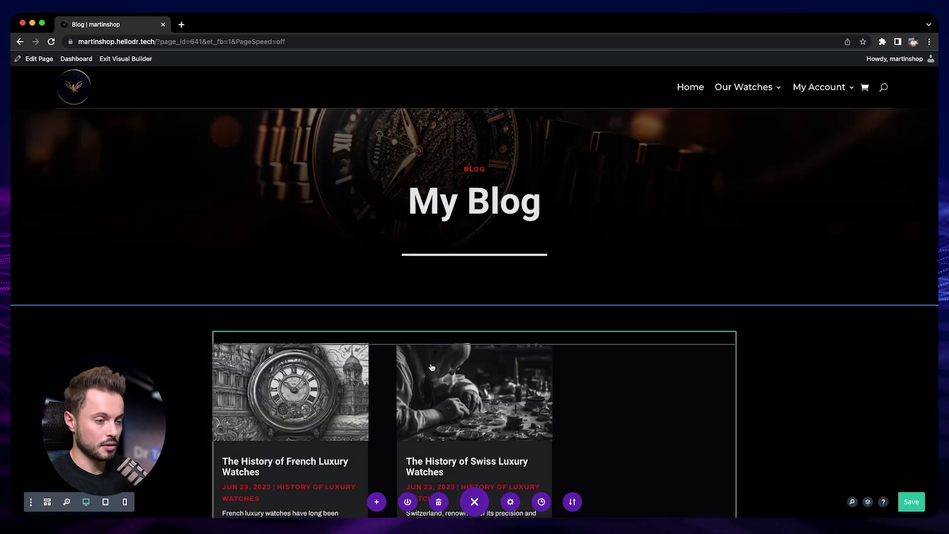
scroll(433, 367, "down", 1)
scroll(432, 367, "down", 4)
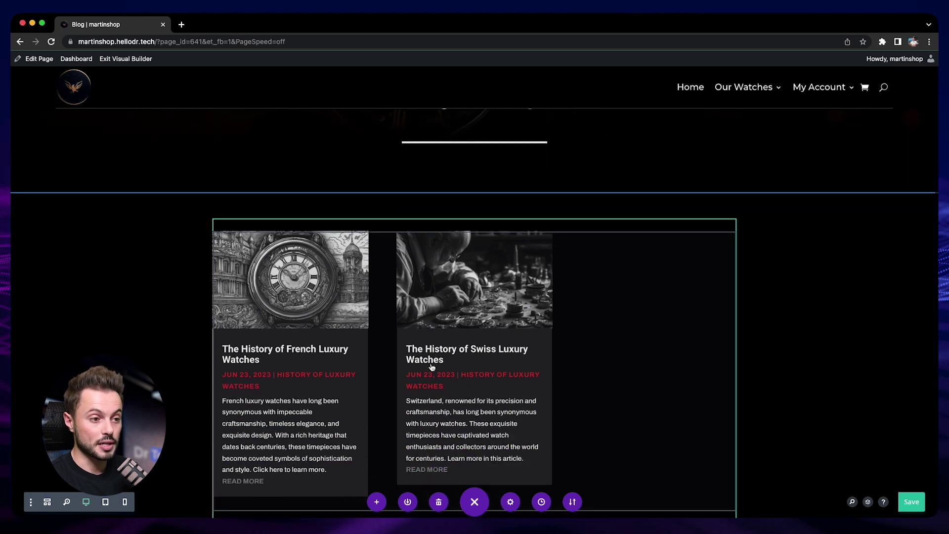
scroll(432, 366, "up", 1)
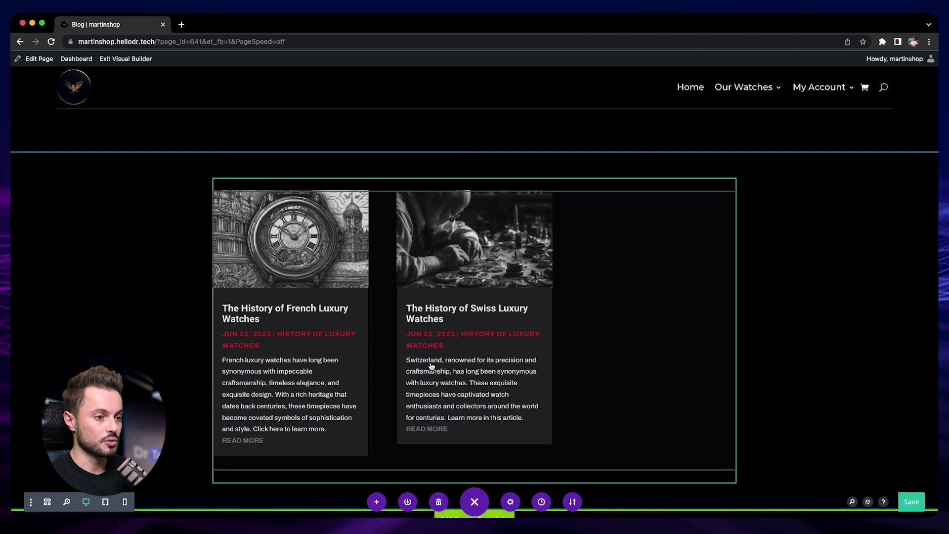
- Open the live Blog page in a new browser tab and examine its header, post cards and footer
right_click(125, 60)
left_click(163, 65)
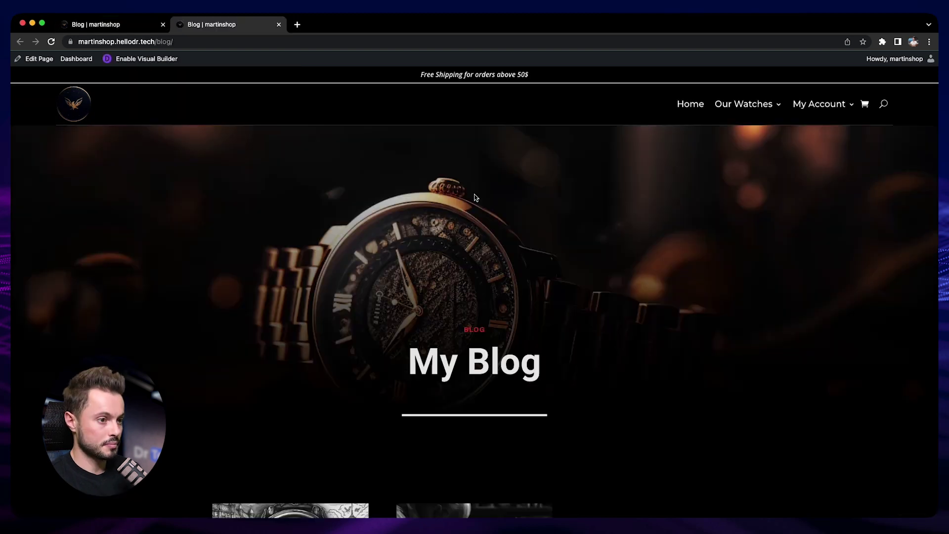
scroll(608, 245, "down", 6)
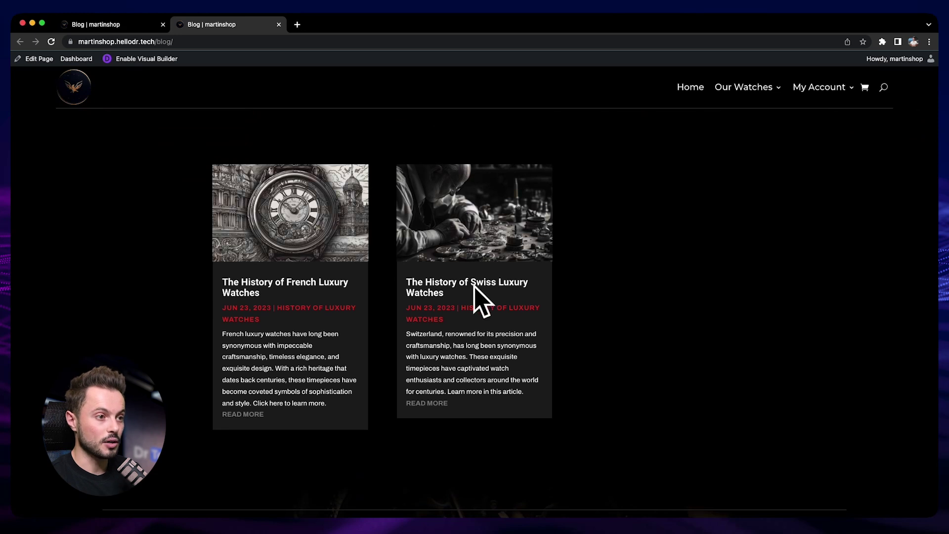
scroll(643, 252, "down", 4)
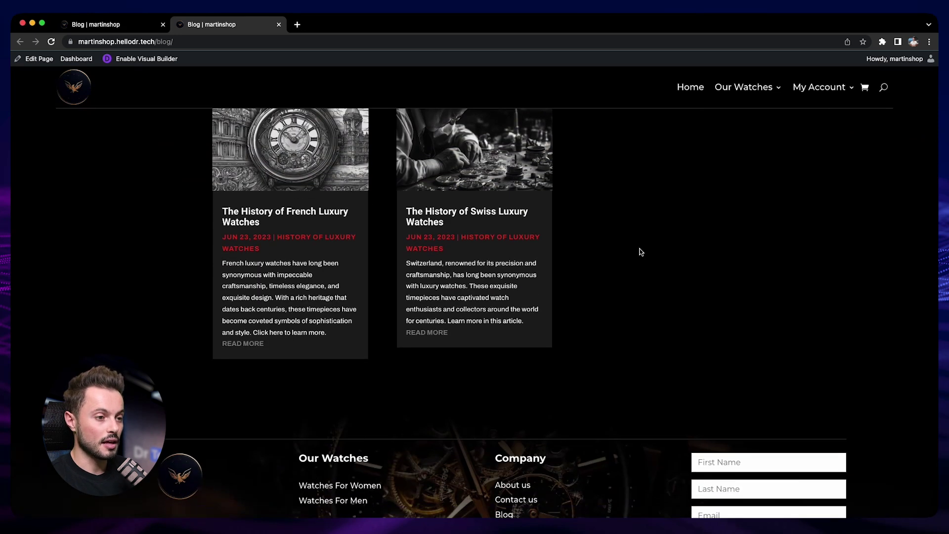
scroll(638, 253, "up", 6)
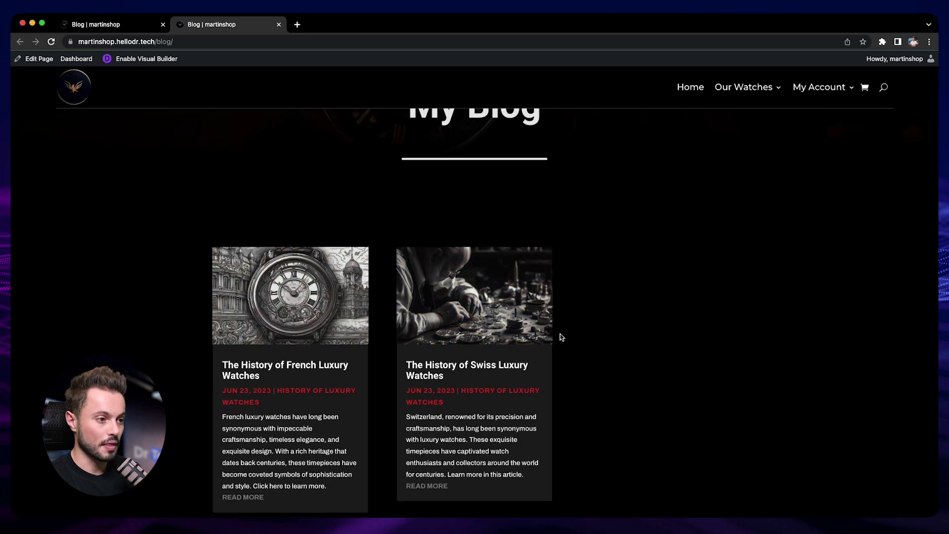
- View the article "The History of French Luxury Watches" from its post card and return to the live Blog page
left_click(318, 305)
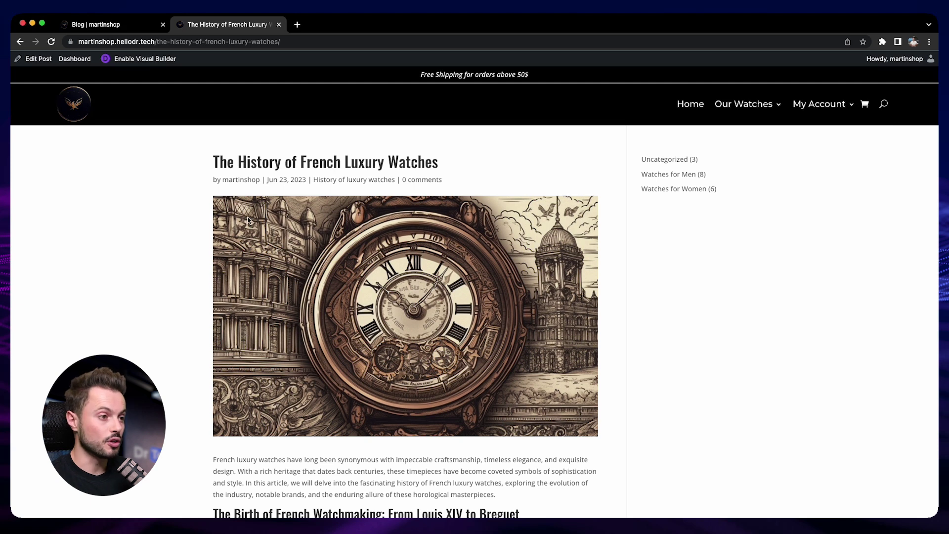
left_click(20, 42)
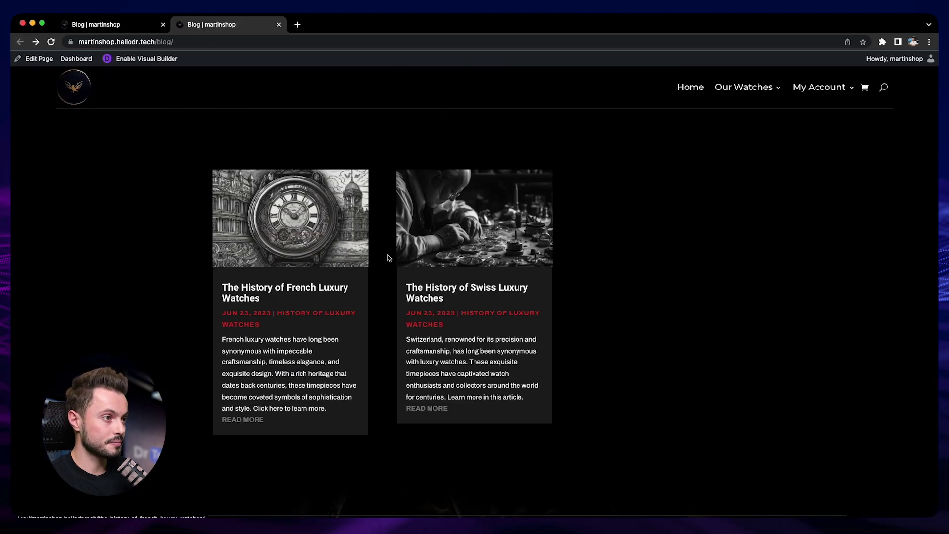
scroll(446, 279, "up", 5)
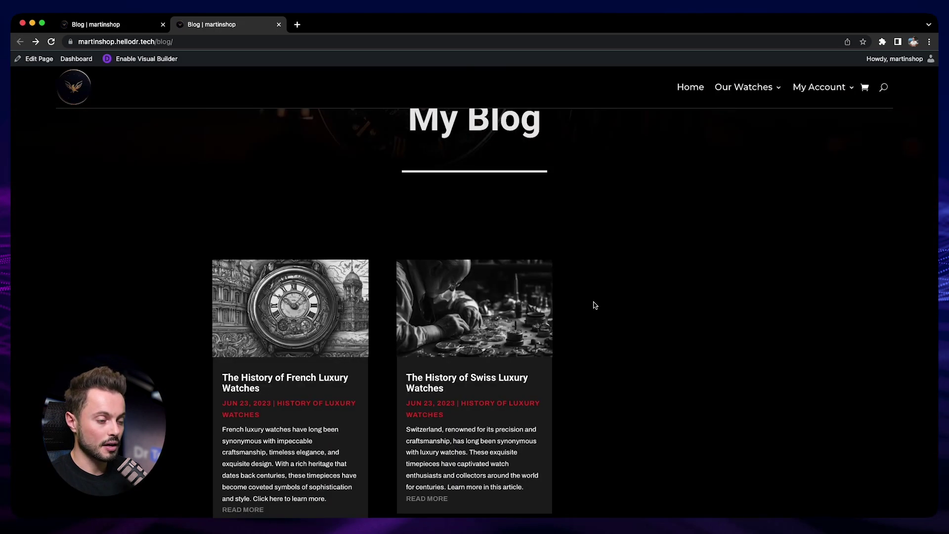
scroll(595, 305, "up", 2)
- Replace the "My Blog" header heading with the brand's full name in possessive form followed by "Blog", and save the page
left_click_drag(409, 291, 549, 296)
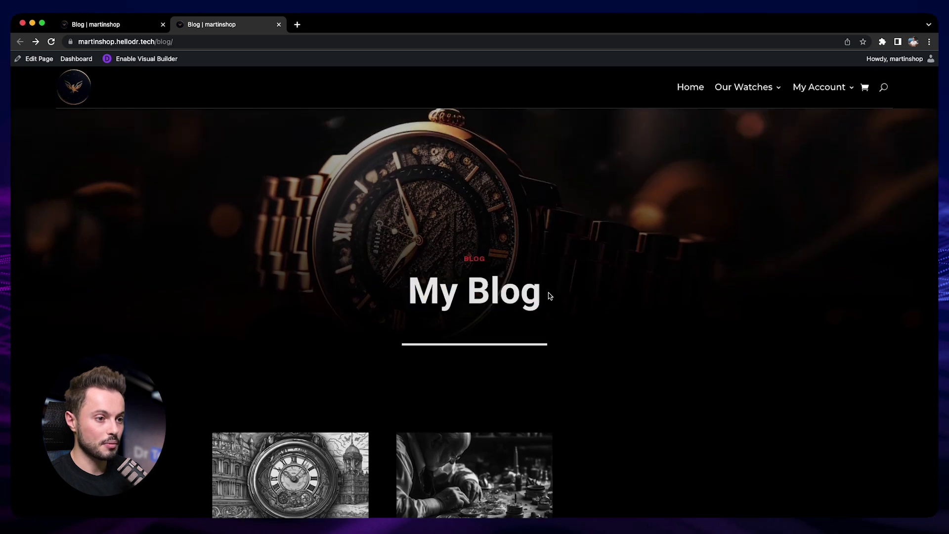
left_click(550, 296)
left_click(118, 26)
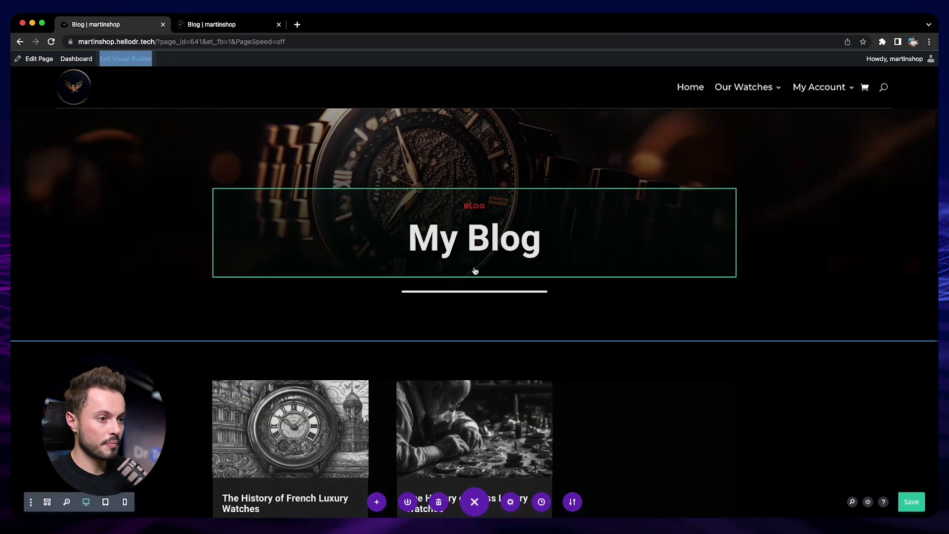
left_click(450, 222)
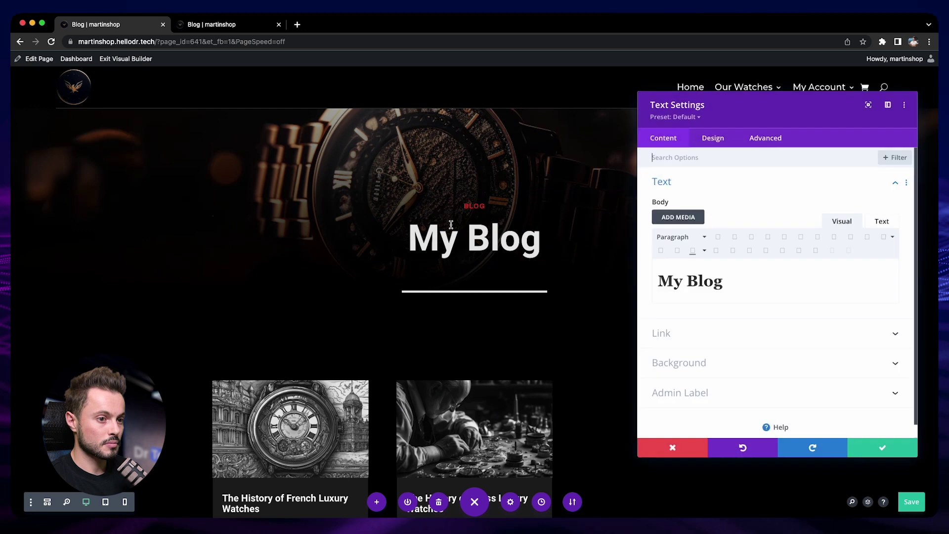
triple_click(738, 281)
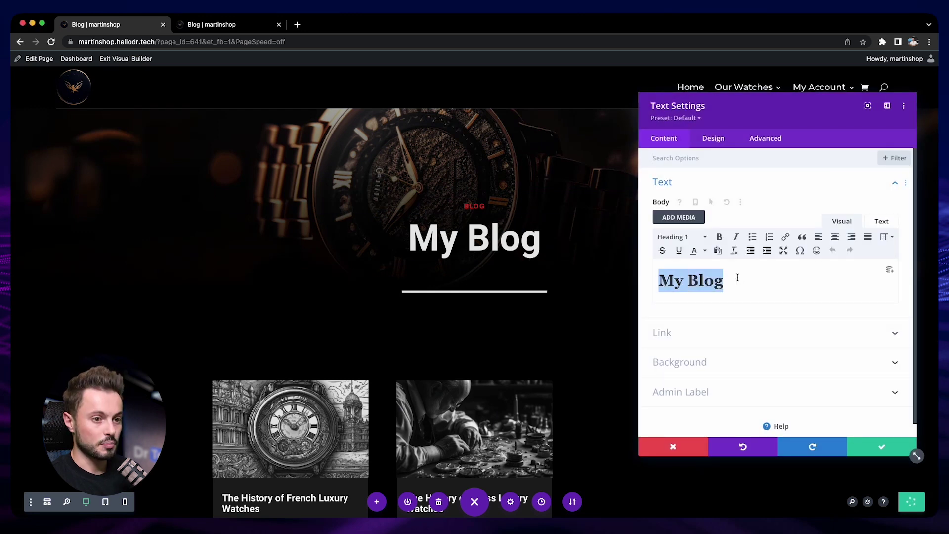
type("Maximilian Black's Blog")
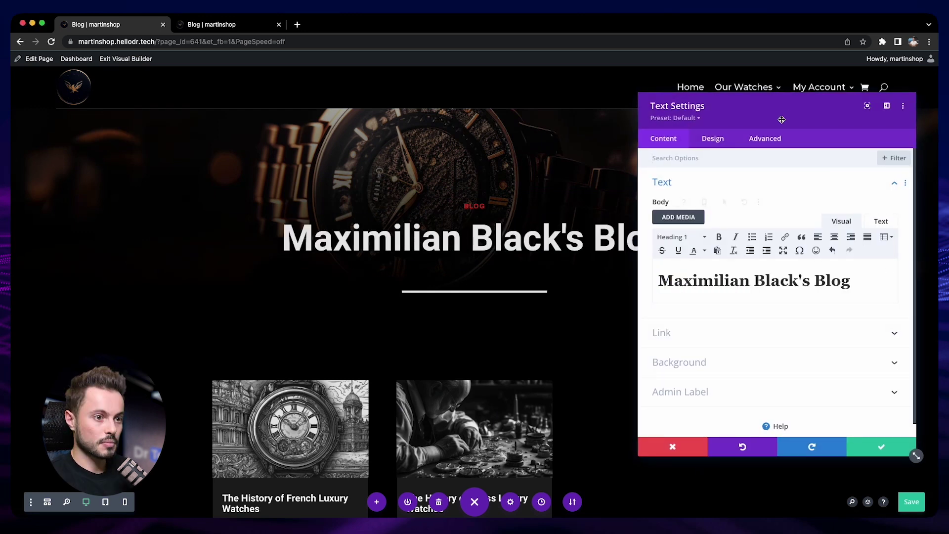
left_click_drag(917, 455, 884, 478)
left_click(848, 471)
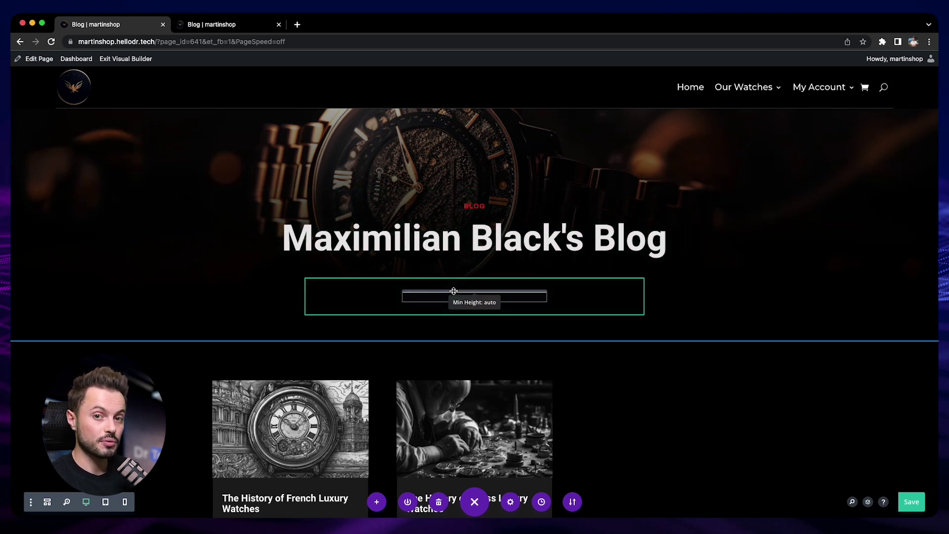
scroll(451, 294, "down", 2)
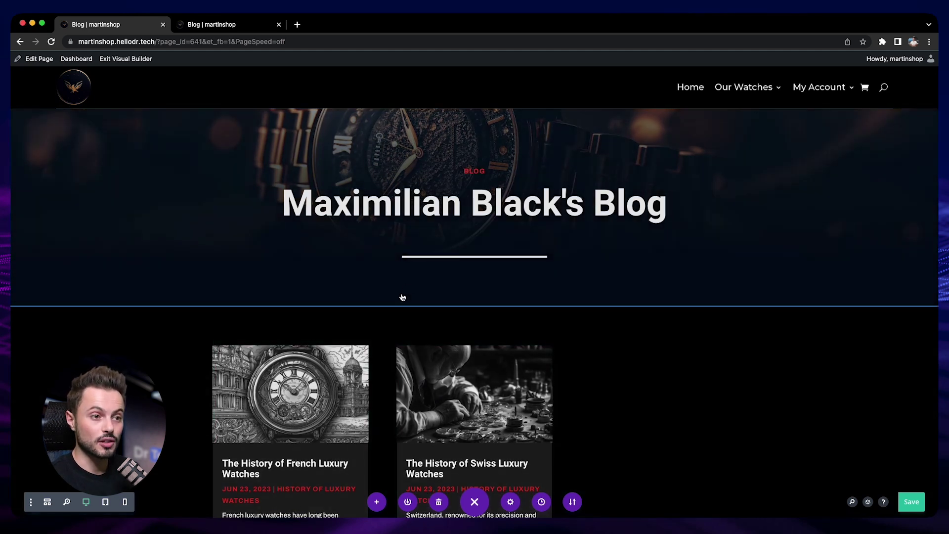
scroll(354, 384, "up", 2)
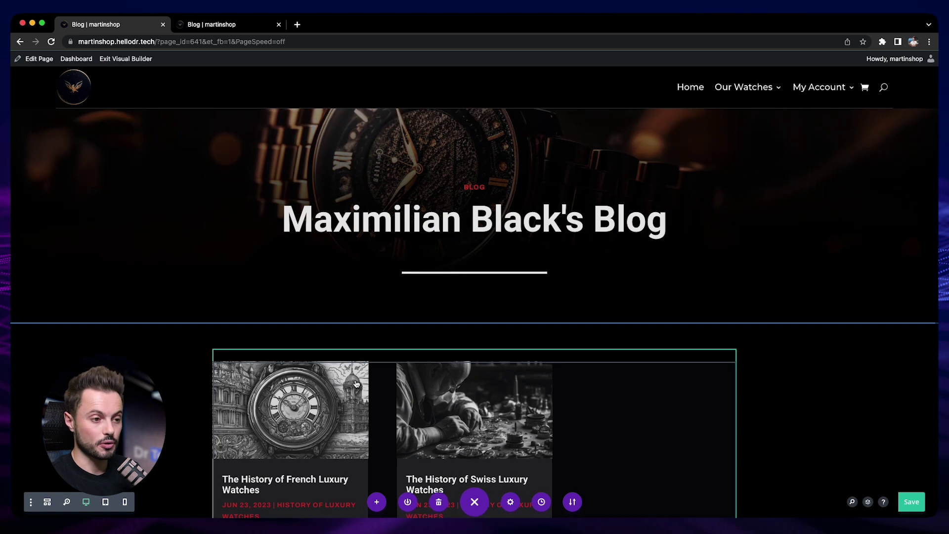
key("super+s")
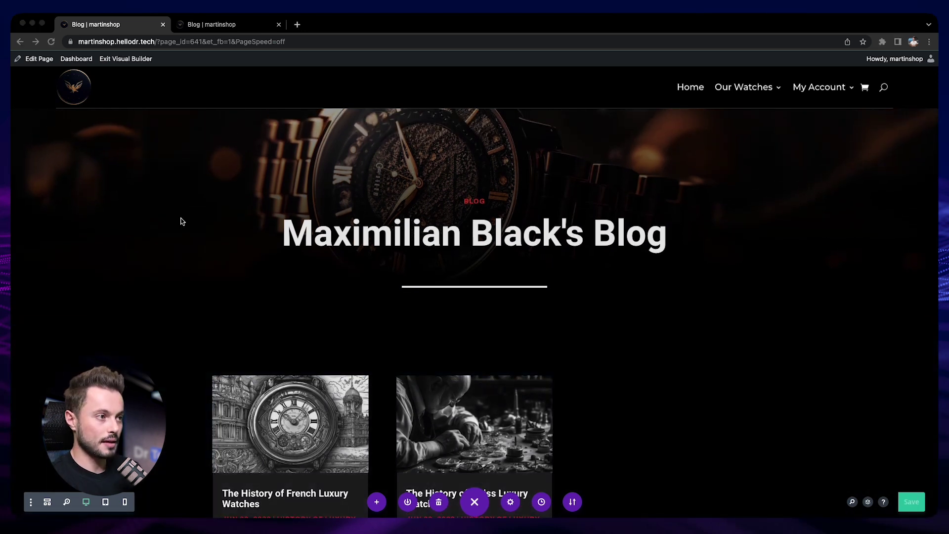
- Go to the store's menu settings in the dashboard and create a new menu named "Blog Menu"
left_click(76, 58)
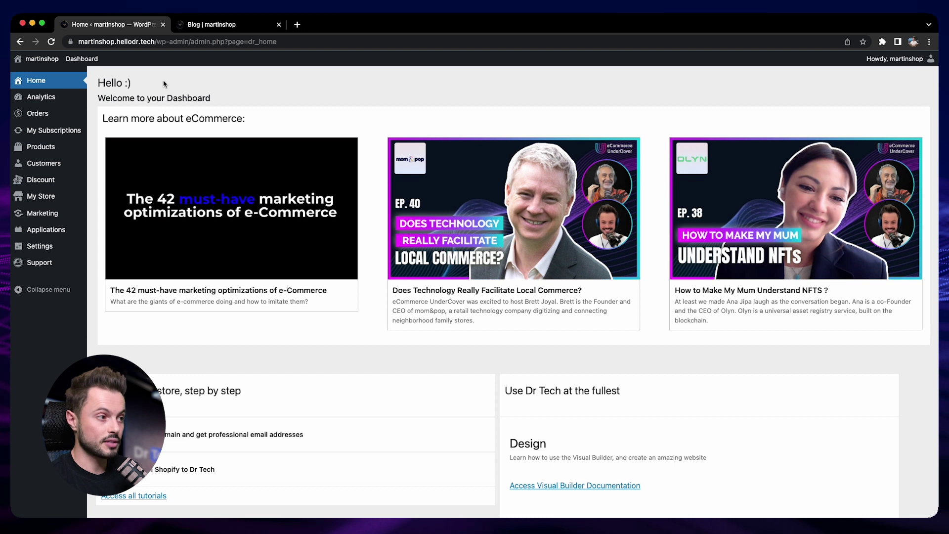
mouse_move(71, 196)
left_click(120, 229)
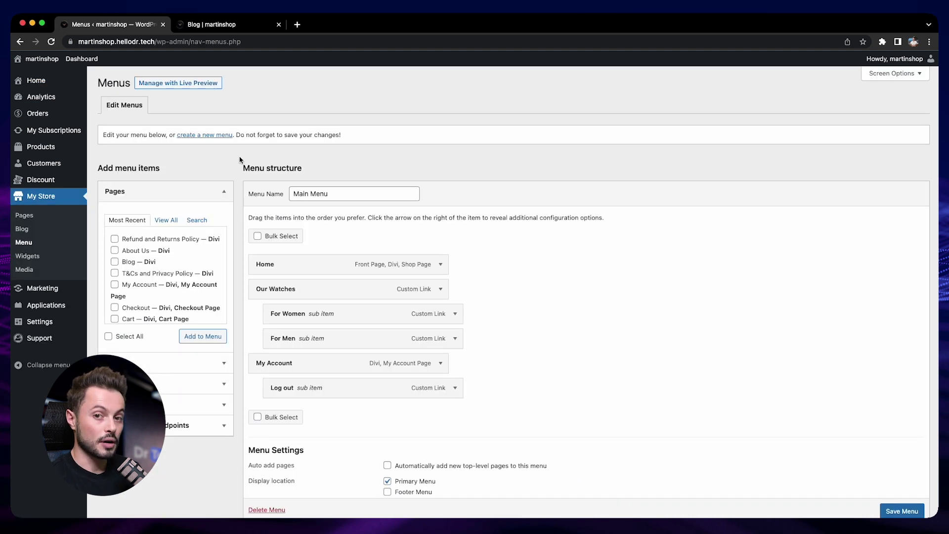
left_click(208, 135)
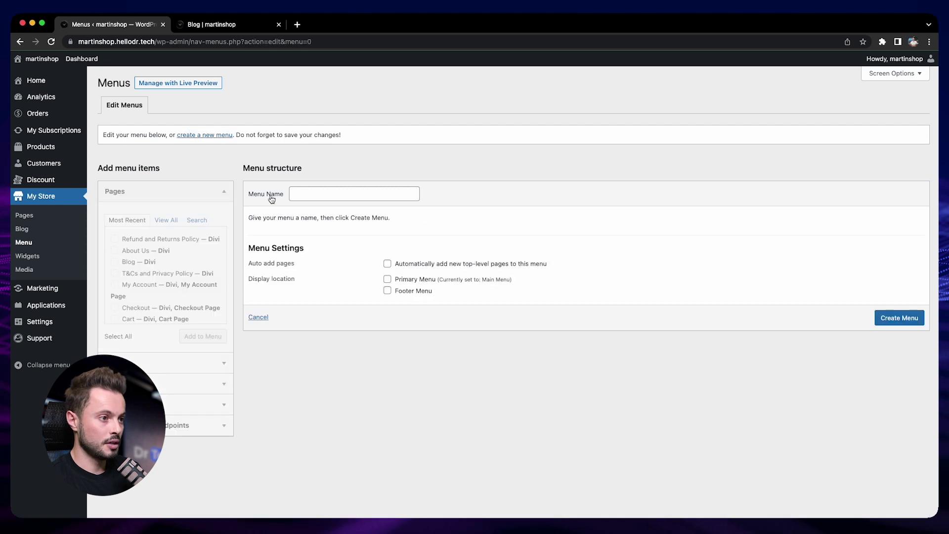
left_click(352, 191)
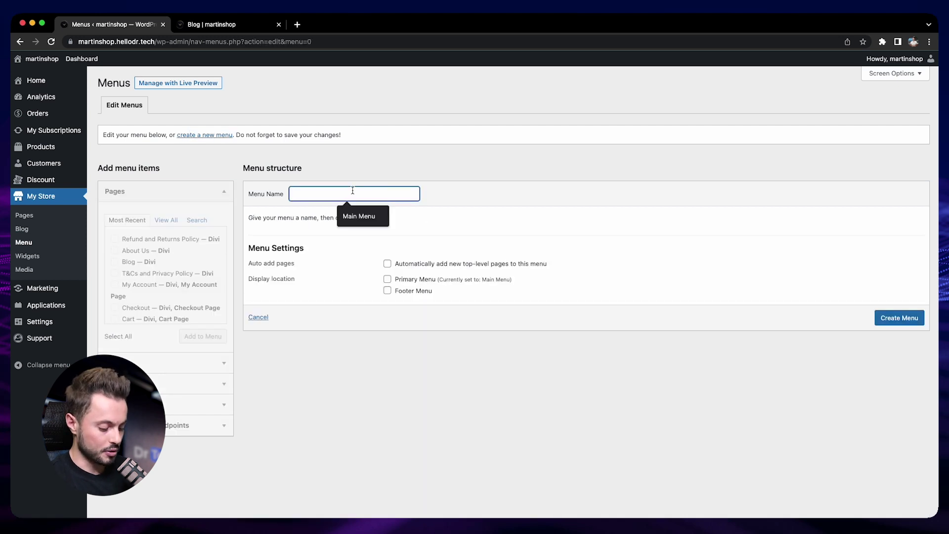
type("Blog Menu")
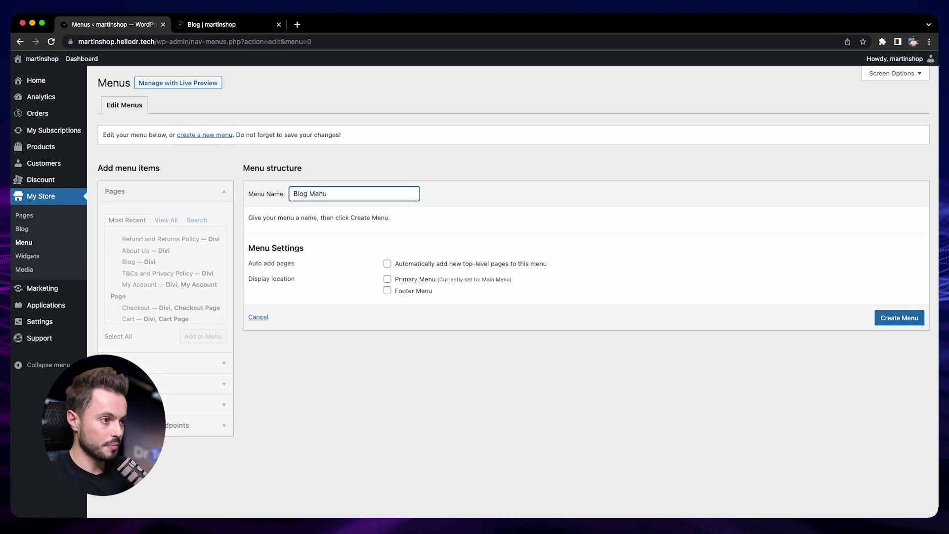
left_click(908, 321)
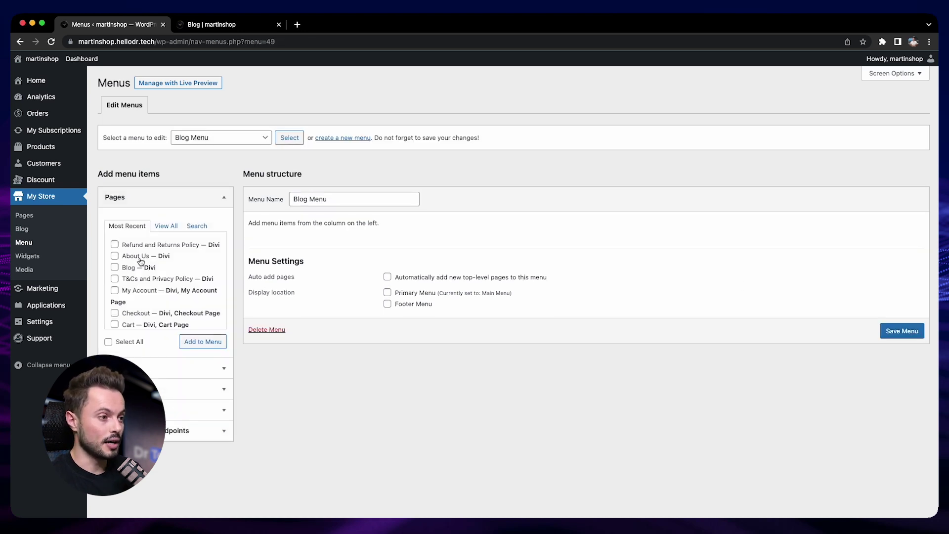
- Add the Blog page and the "History of luxury watches" category to the Blog Menu and save it
left_click(114, 267)
left_click(210, 349)
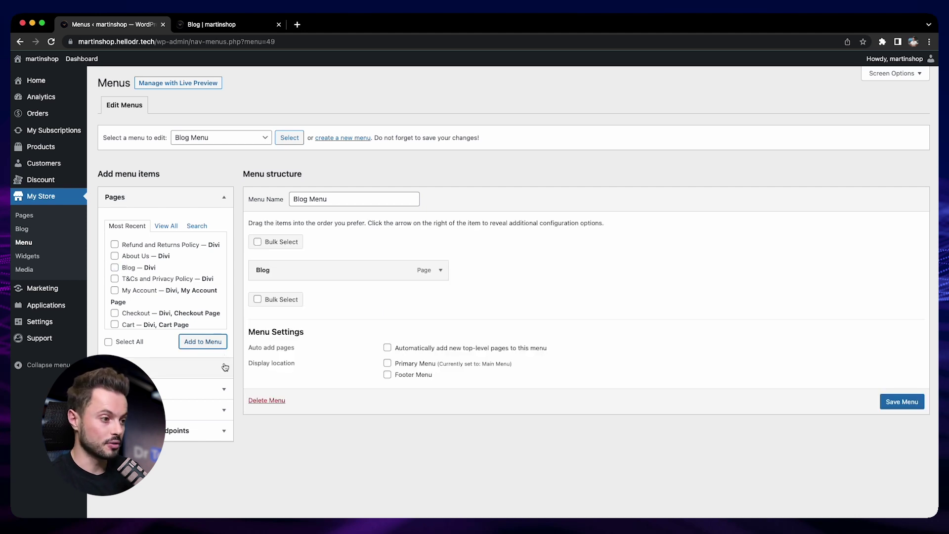
left_click(182, 411)
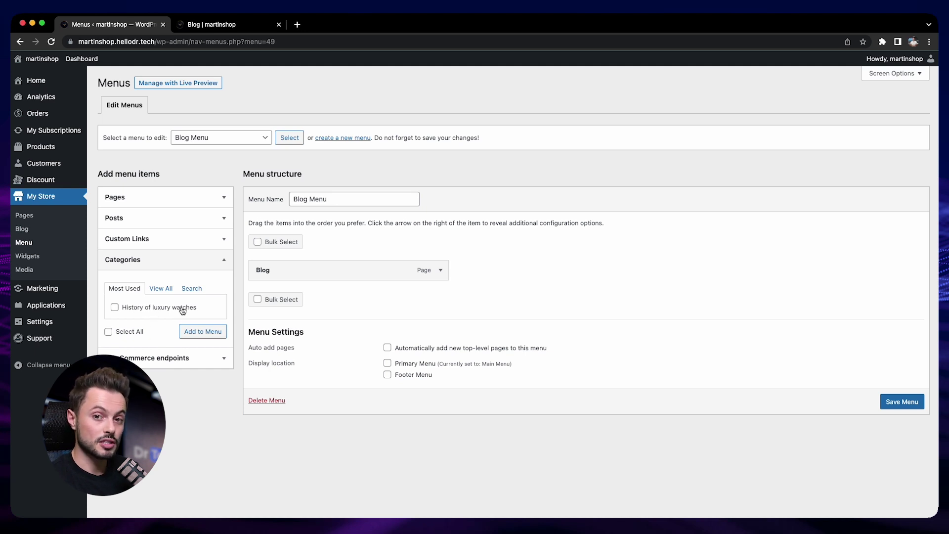
left_click(202, 333)
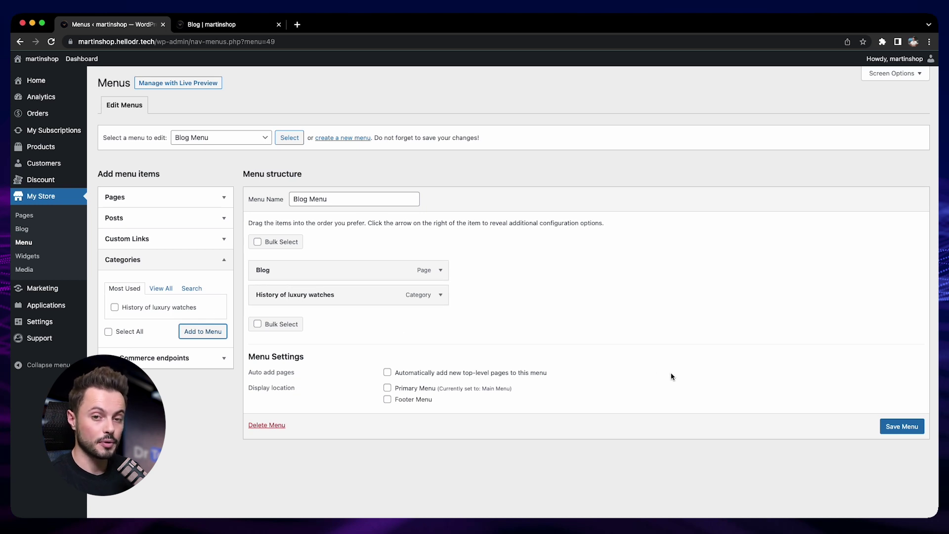
left_click(899, 428)
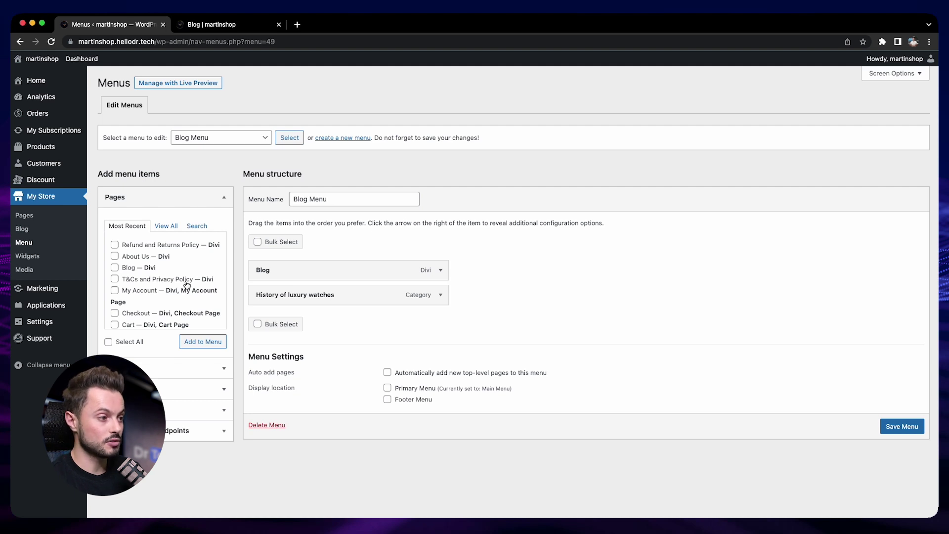
- Search all applications for "breadcrumbs" and activate the Breadcrumbs Divi Module
mouse_move(49, 309)
left_click(140, 339)
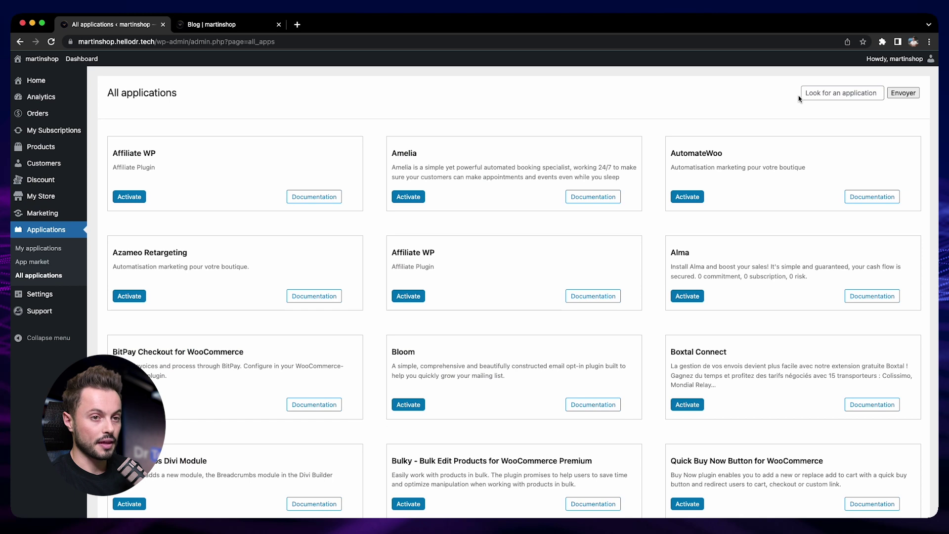
left_click(830, 93)
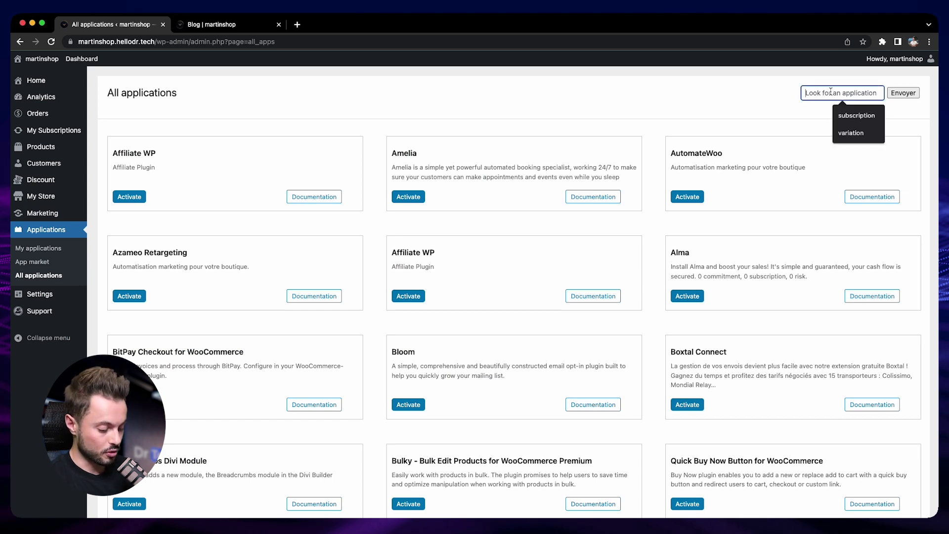
type("breadcrumbs")
left_click(903, 93)
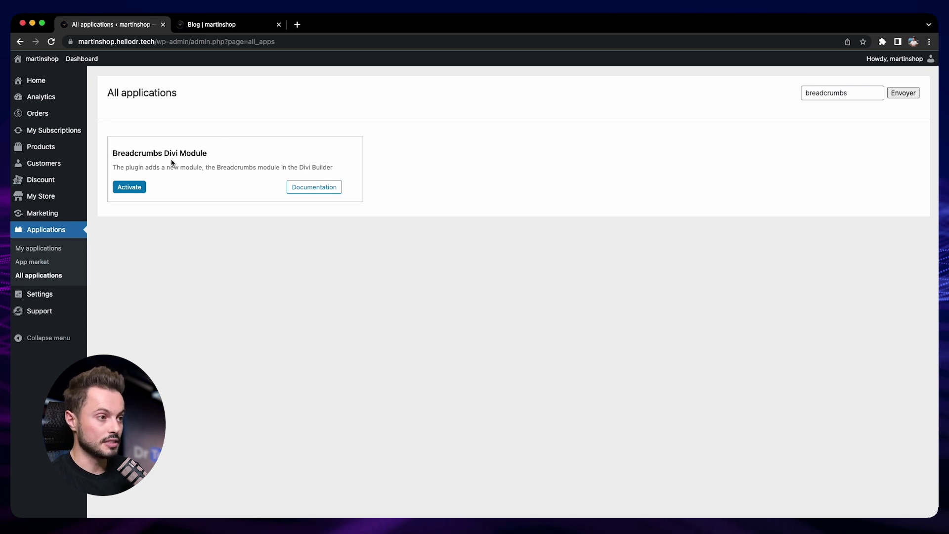
left_click(131, 192)
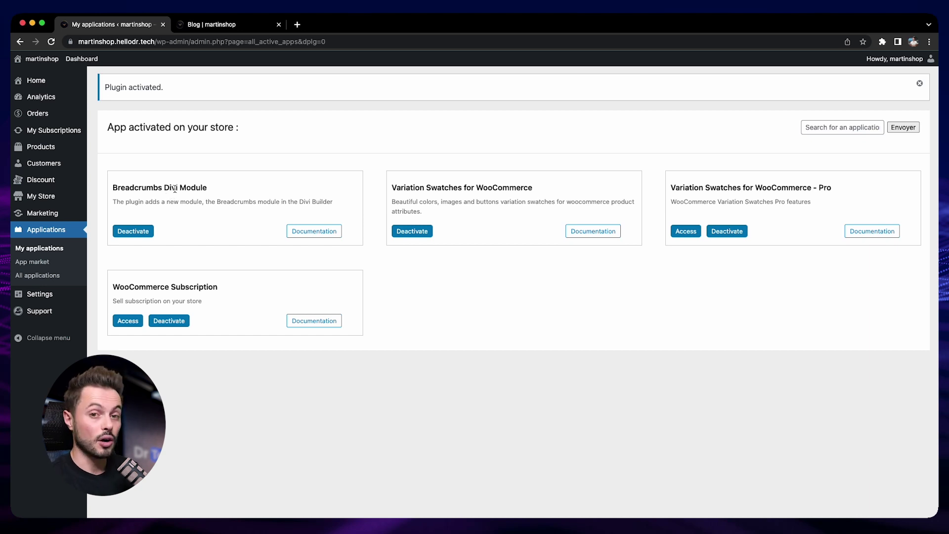
- Open the live Blog page in the Visual Builder in a separate browser tab and inspect the header's divider row
left_click(207, 29)
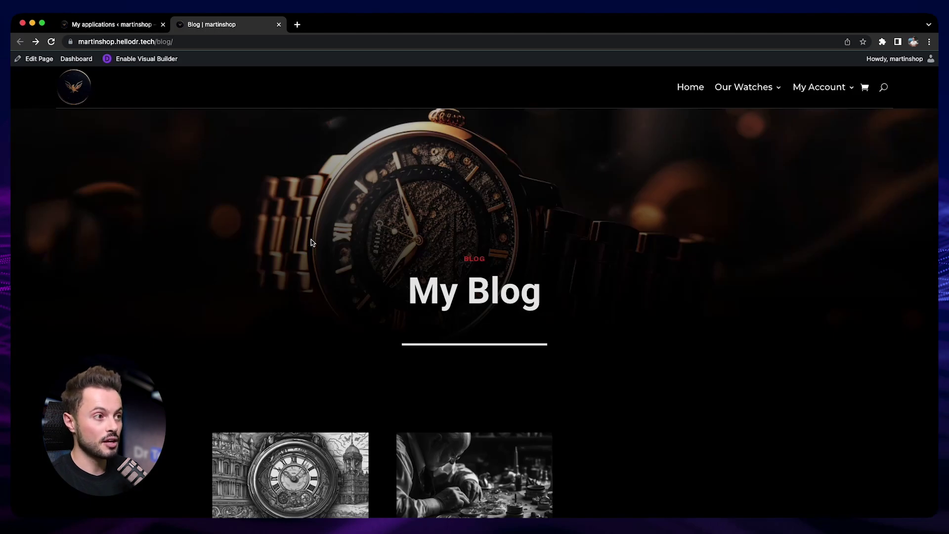
right_click(138, 61)
left_click(161, 65)
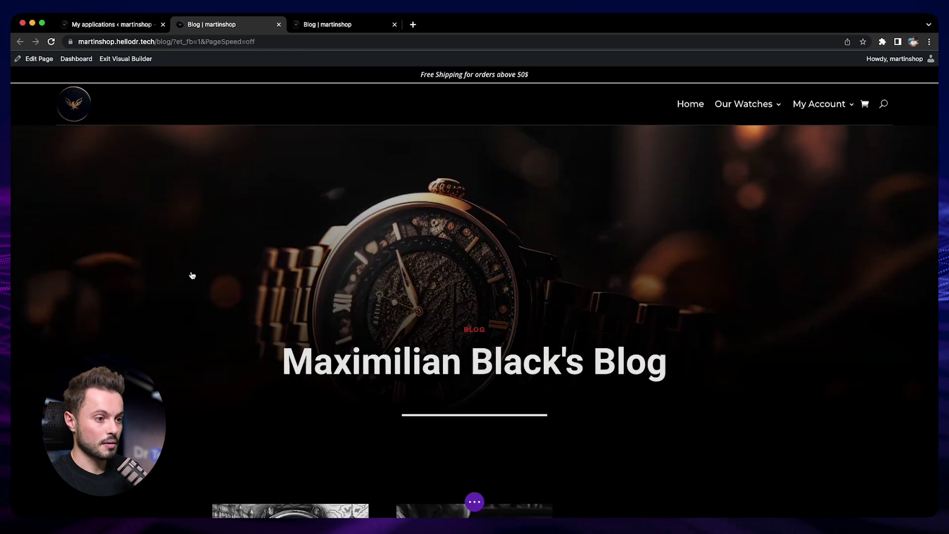
scroll(207, 275, "down", 3)
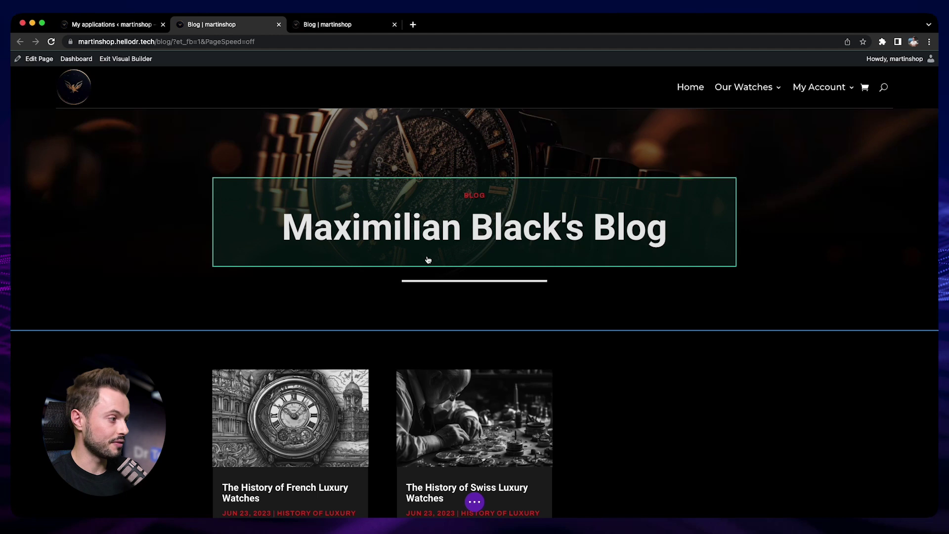
scroll(464, 282, "down", 1)
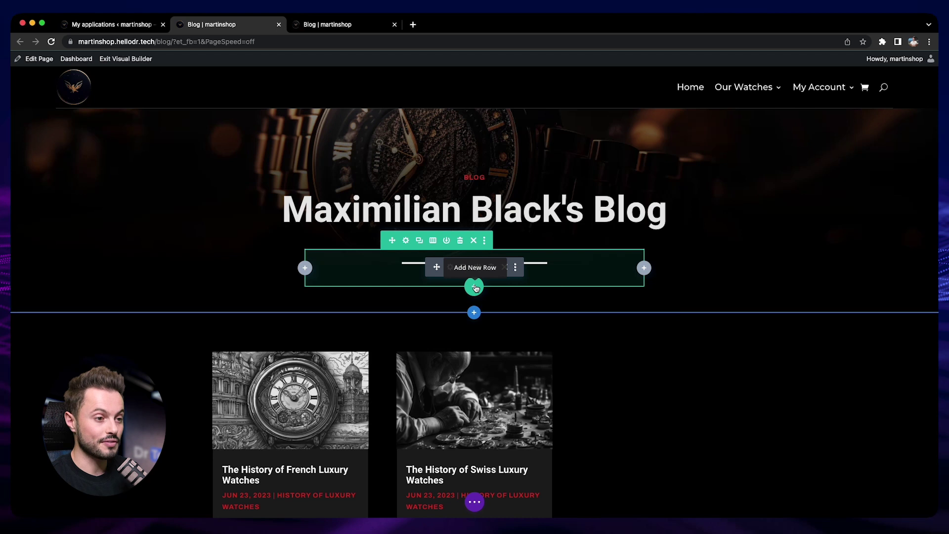
- Switch the Blog page to wireframe view and expand the Header and Blog sections
left_click(475, 502)
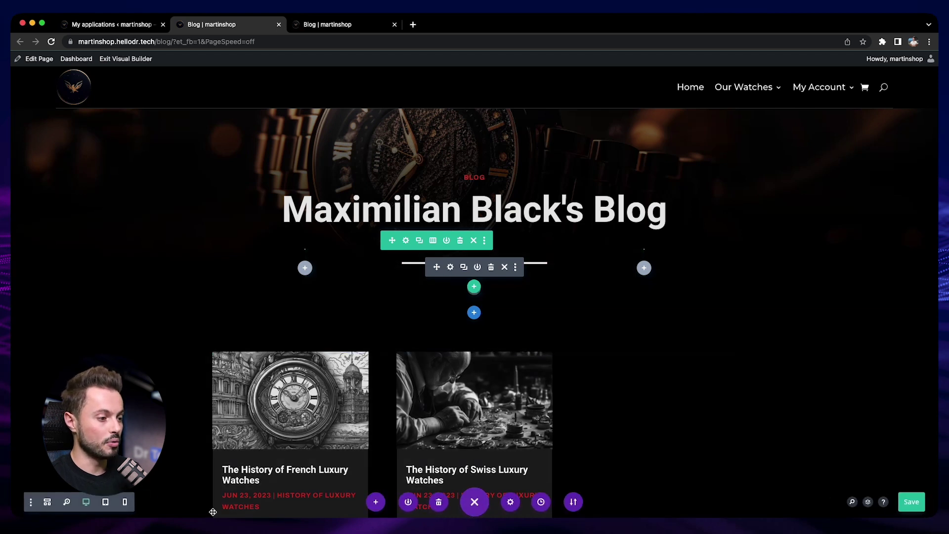
left_click(48, 502)
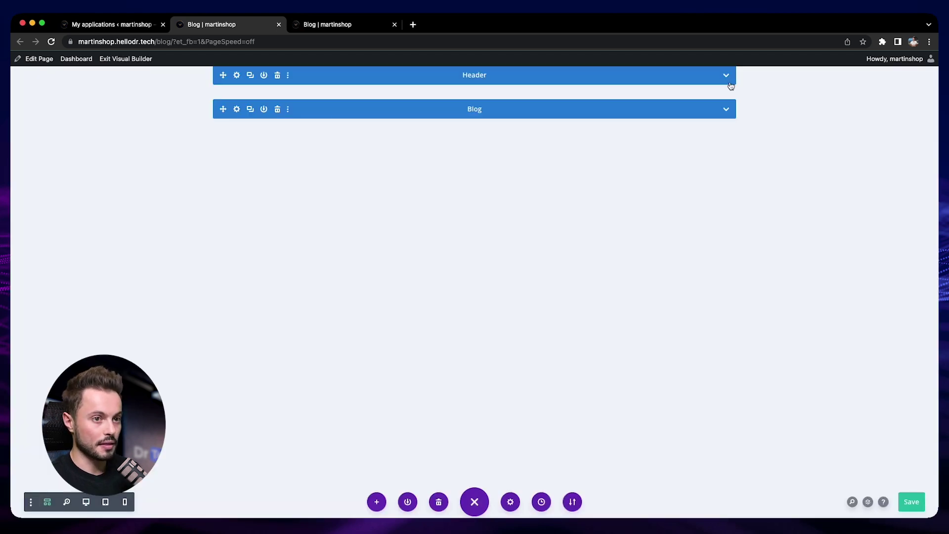
left_click(726, 75)
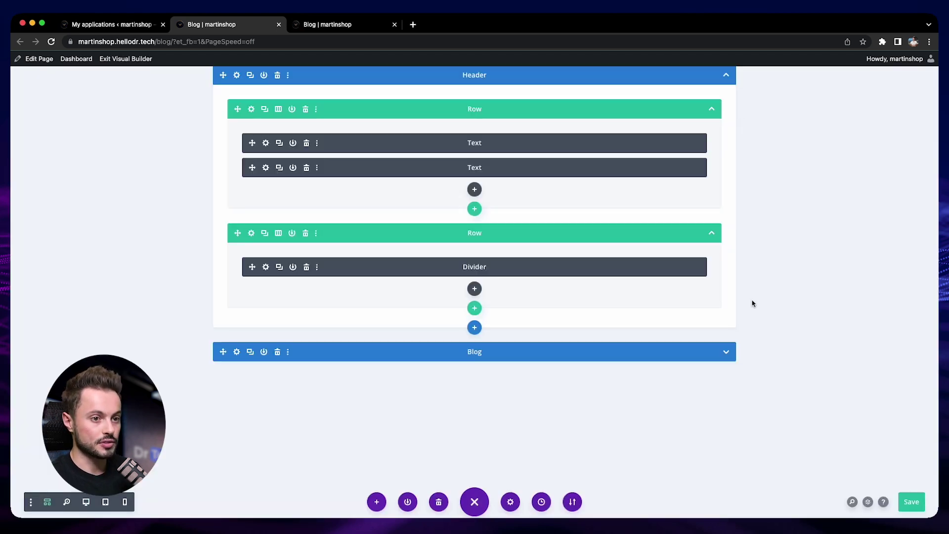
left_click(726, 352)
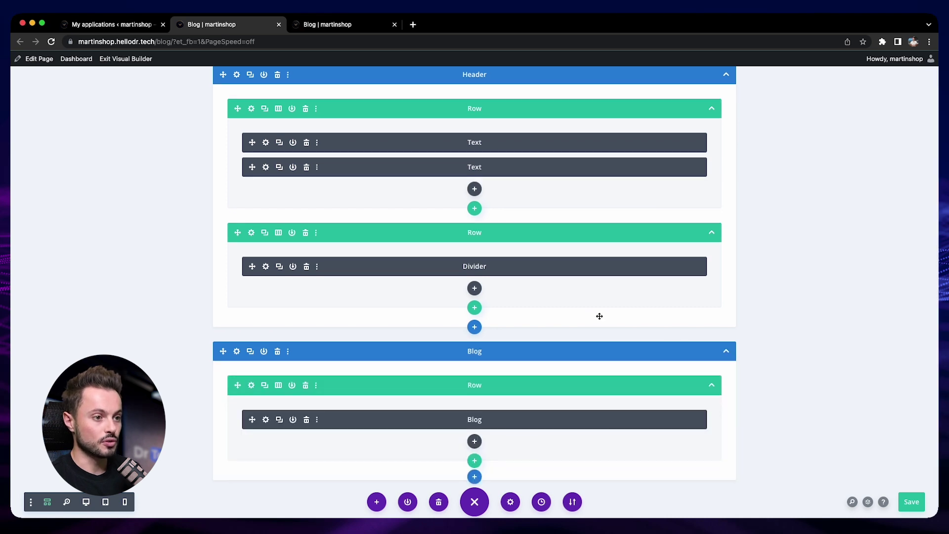
- Insert a Menu module below the divider in the Header section's second row
left_click(474, 289)
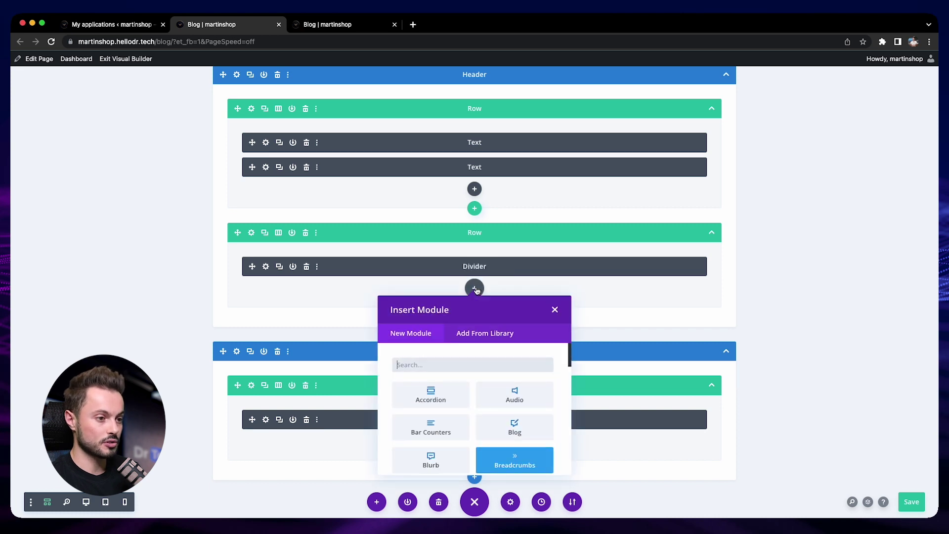
type("menu")
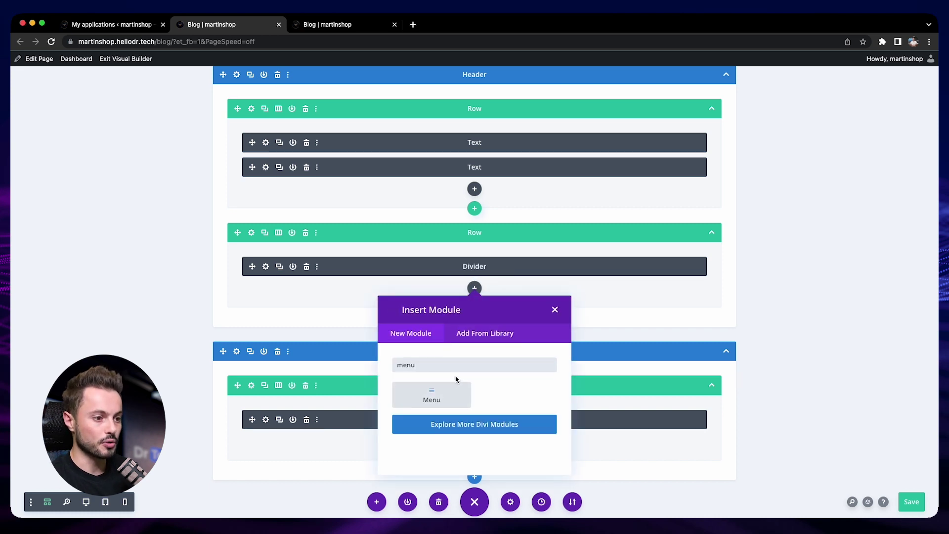
left_click(457, 391)
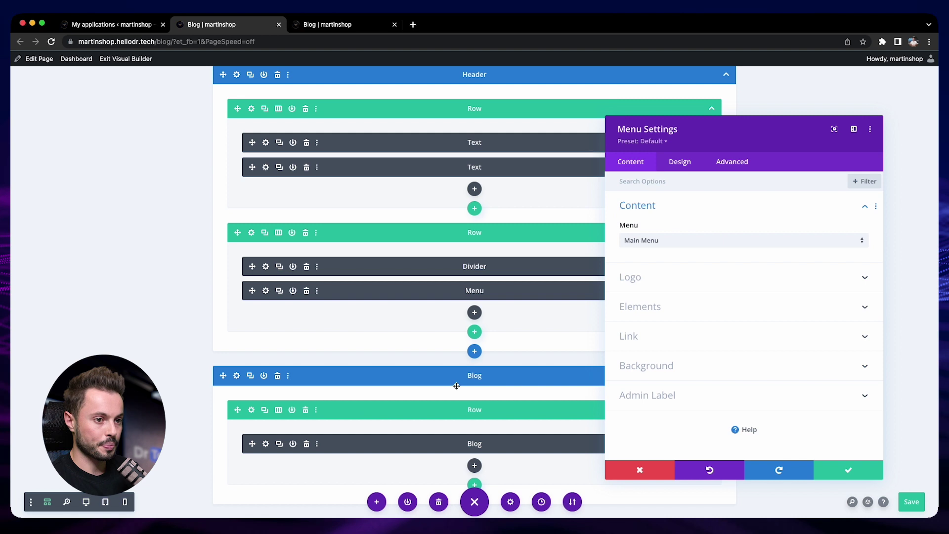
mouse_move(638, 225)
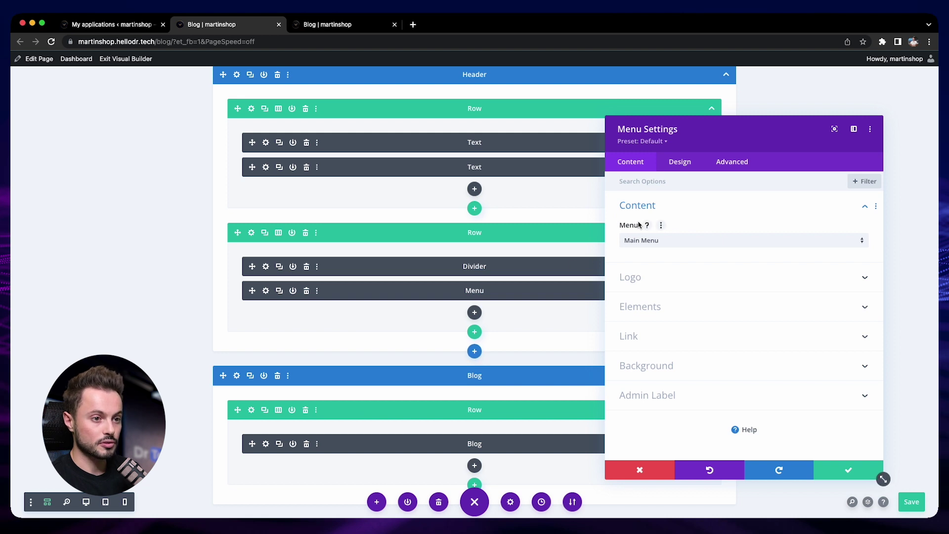
- Assign the Blog Menu to the new Menu module, accept its settings and return the page to desktop view
left_click(666, 241)
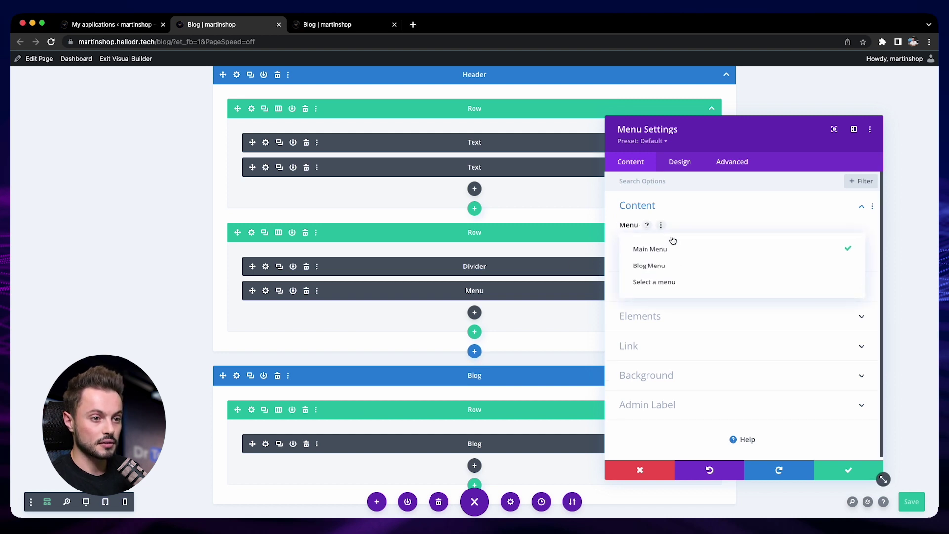
left_click(687, 267)
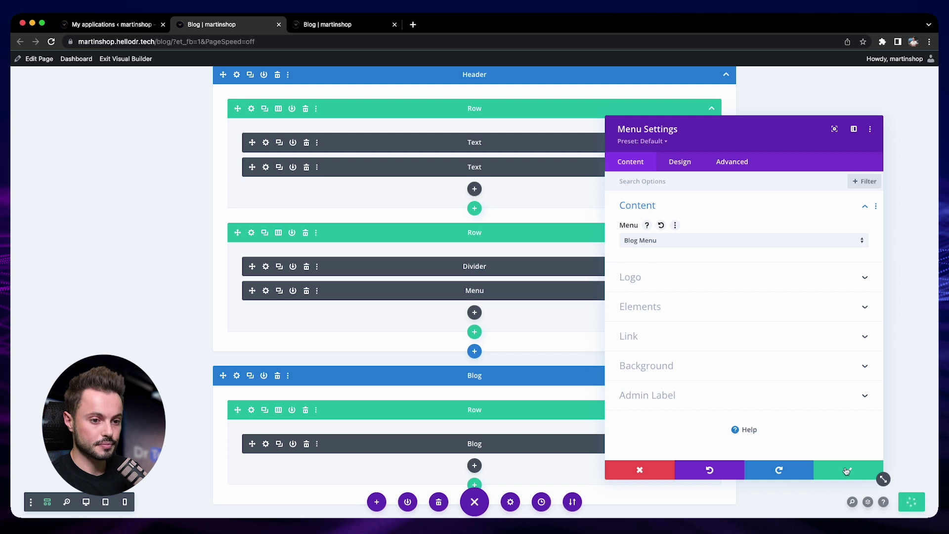
left_click(851, 472)
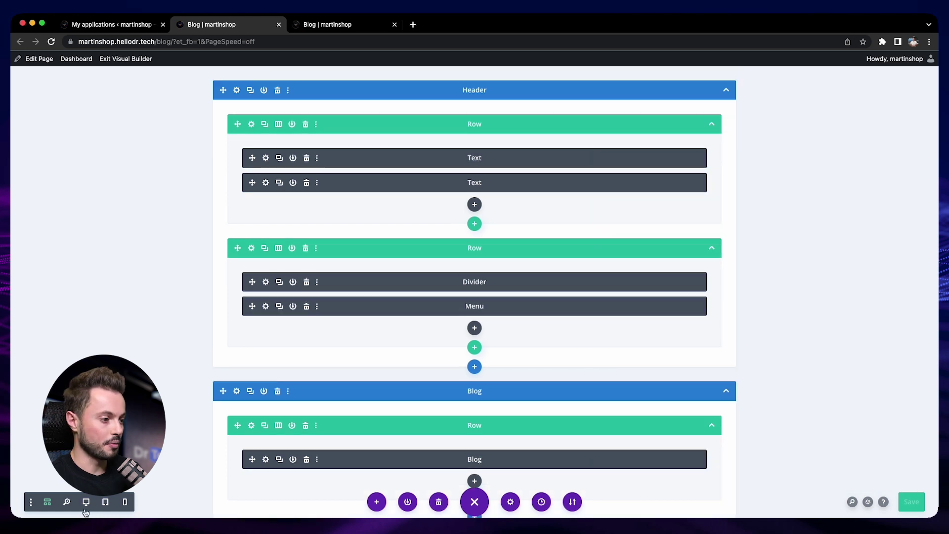
left_click(86, 503)
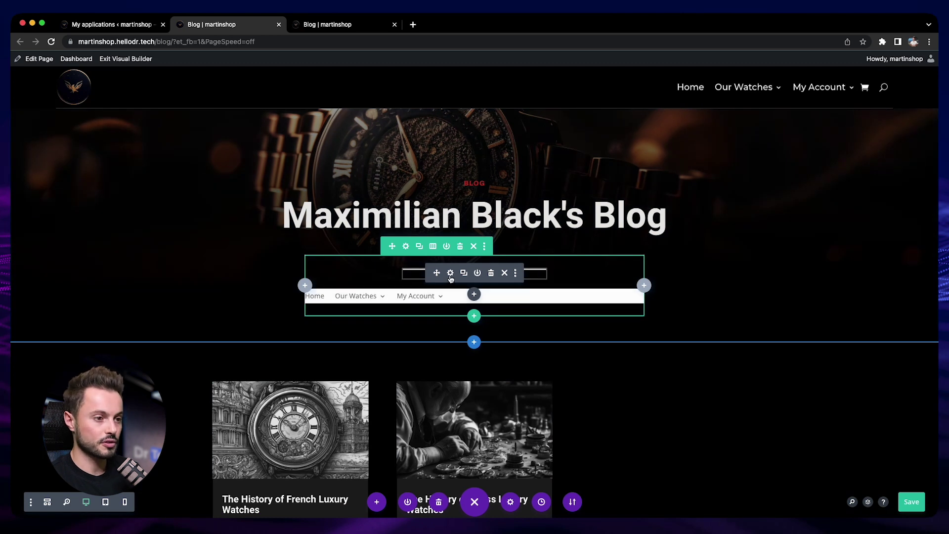
- Set the background colour of the header's Menu module to black (#000000)
left_click(450, 295)
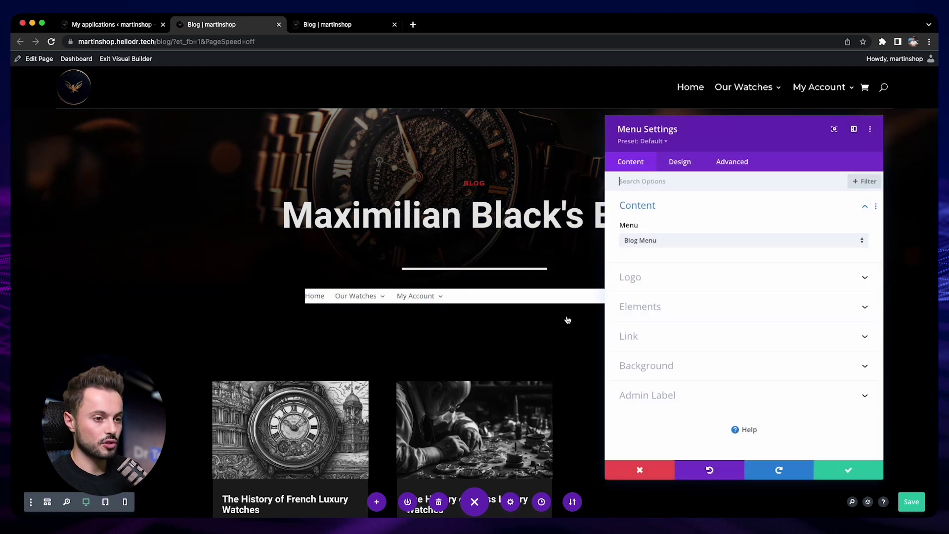
left_click(673, 366)
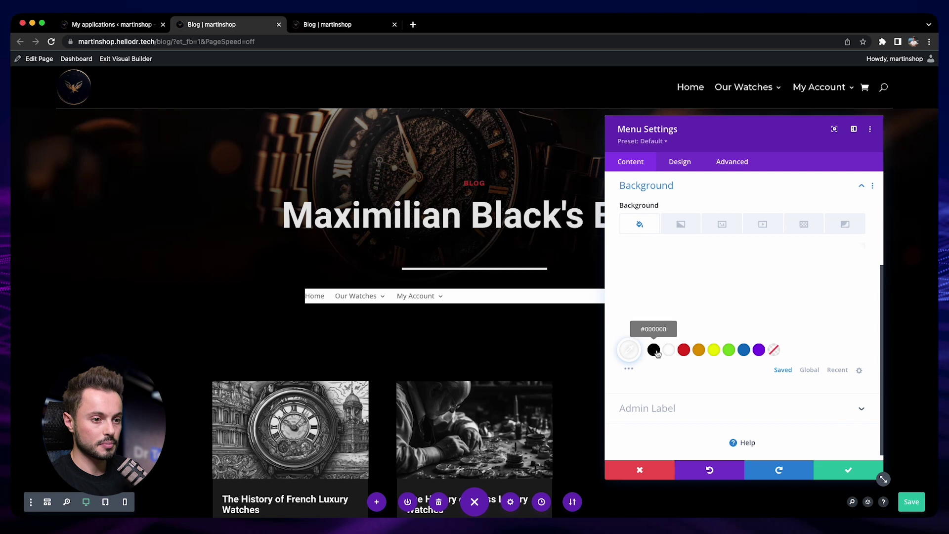
left_click(654, 350)
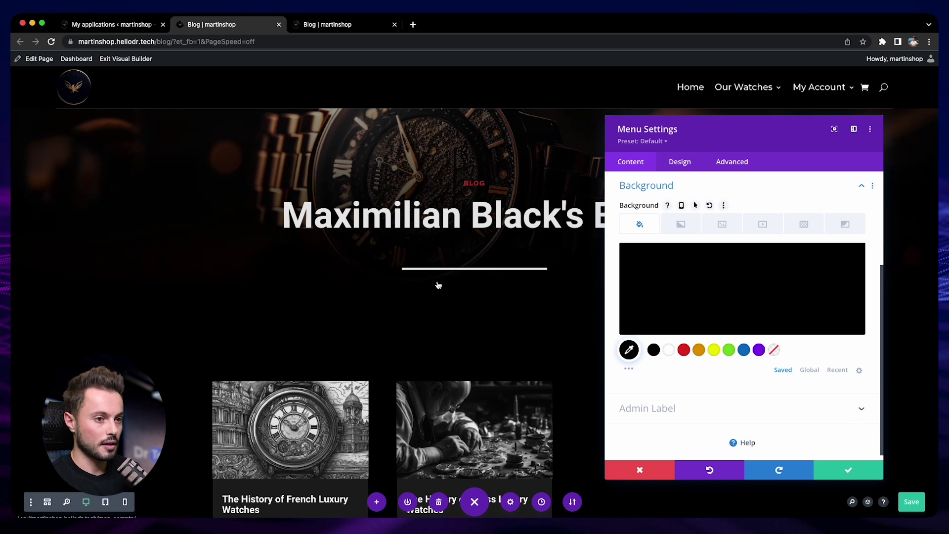
- Set the Menu module's active link colour and menu text colour to white (#ffffff)
left_click(673, 167)
left_click(667, 235)
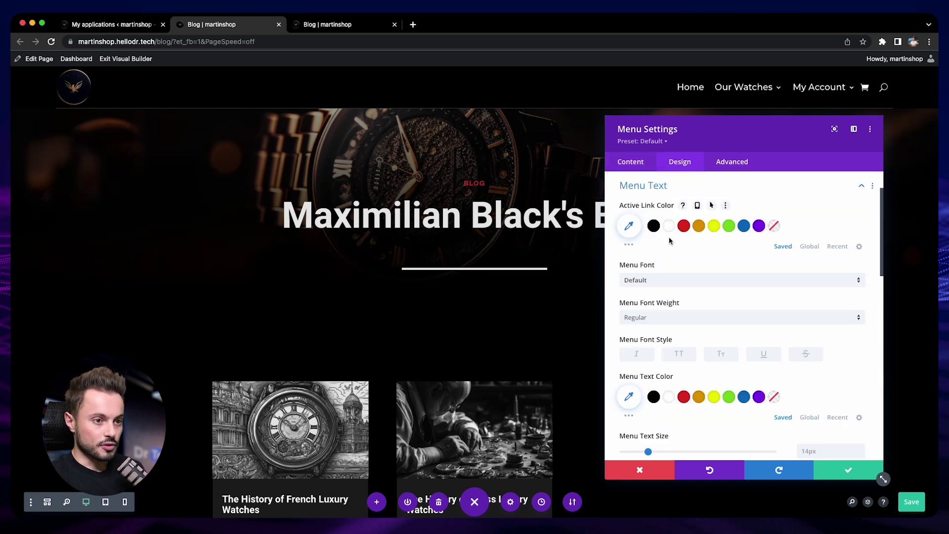
left_click(668, 398)
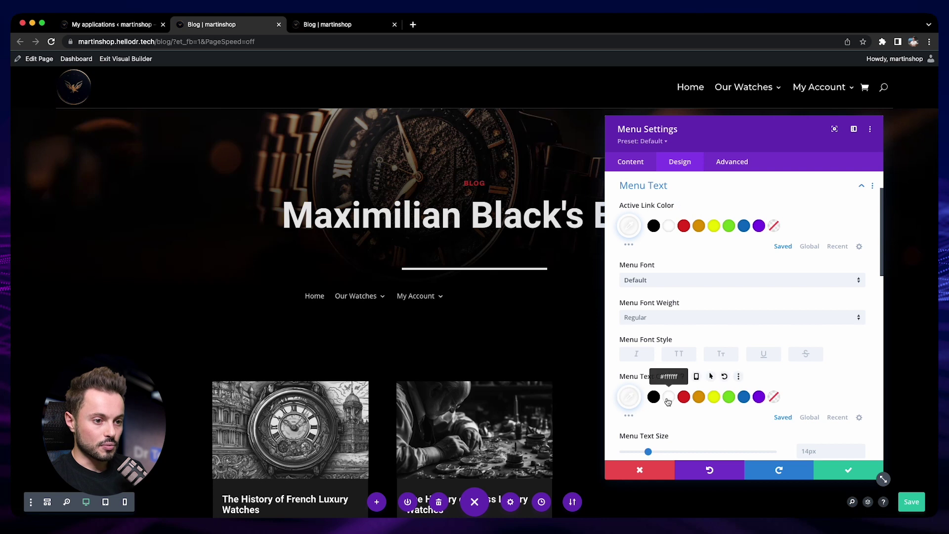
- Set the dropdown menu's background to black, its line colour to red, and its text and active link colours to white
scroll(669, 402, "down", 3)
scroll(670, 400, "down", 10)
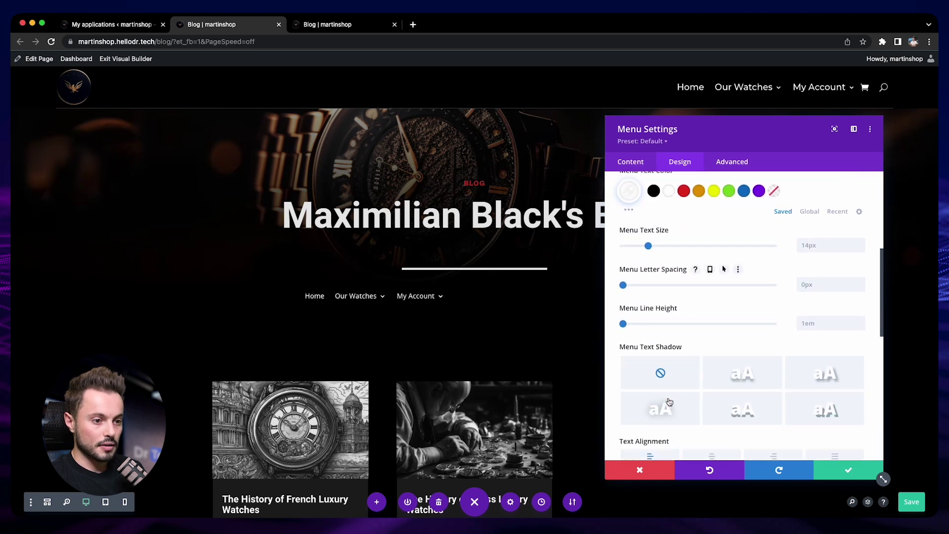
left_click(675, 325)
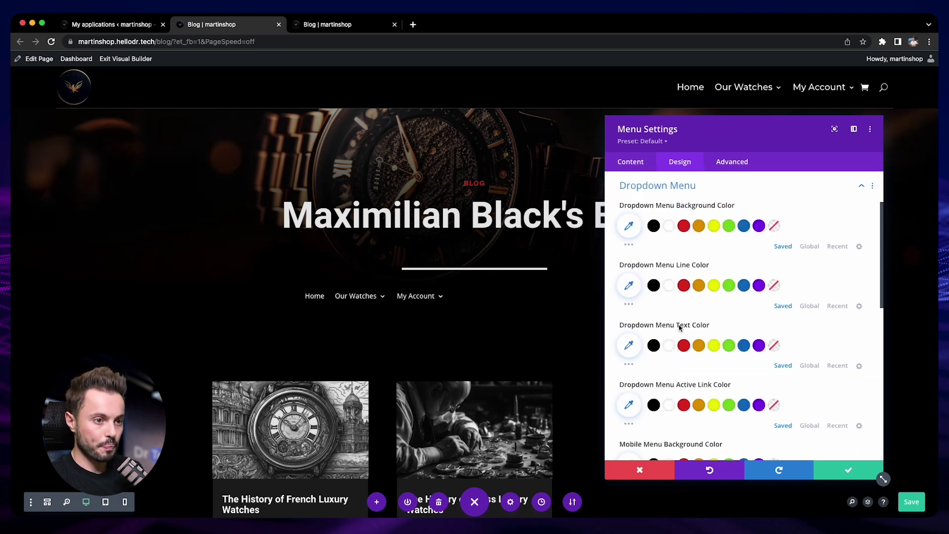
left_click(653, 226)
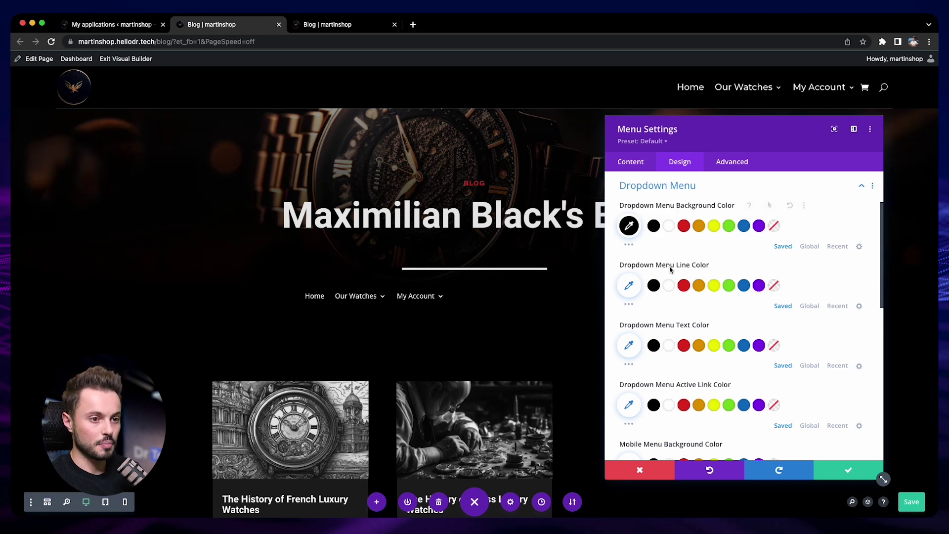
scroll(675, 311, "down", 1)
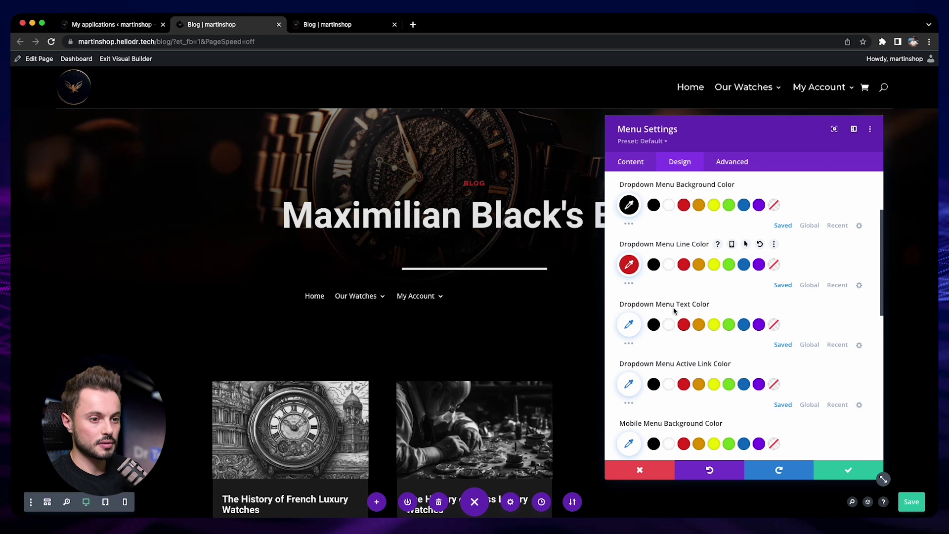
left_click(669, 325)
left_click(669, 384)
- Set the mobile menu's background colour to black and its text colour to white
scroll(669, 387, "down", 2)
left_click(653, 407)
scroll(658, 408, "down", 4)
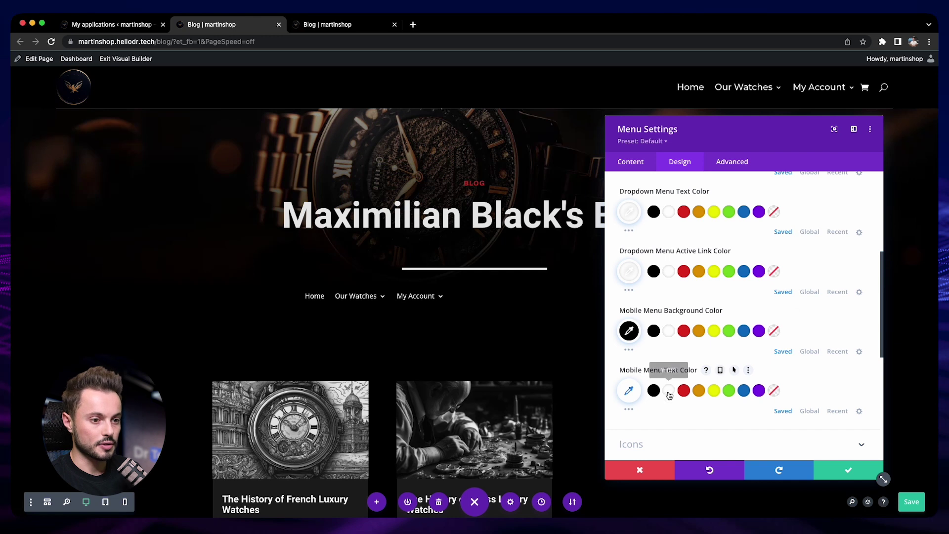
left_click(669, 390)
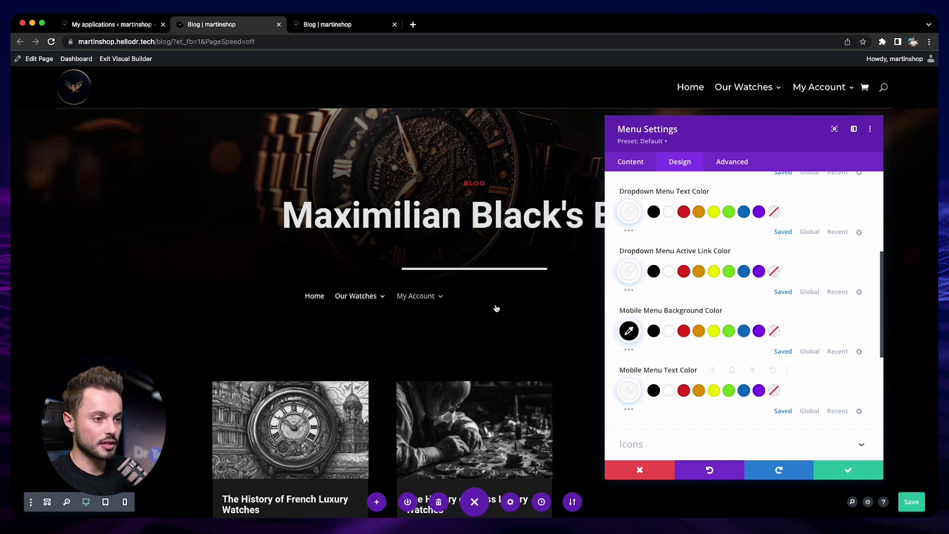
- Change the Menu module's layout style to Centered, accept the module settings and save the page
scroll(669, 247, "up", 5)
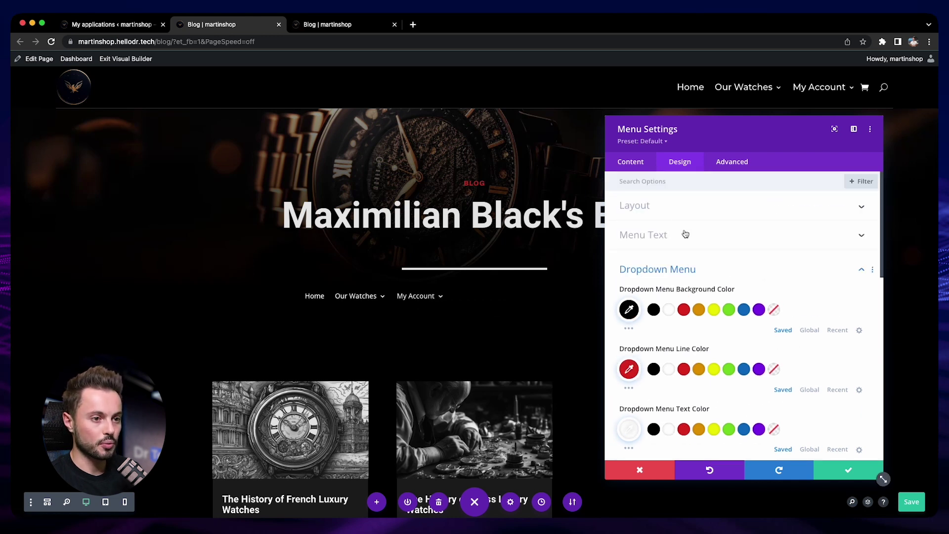
left_click(670, 206)
left_click(692, 241)
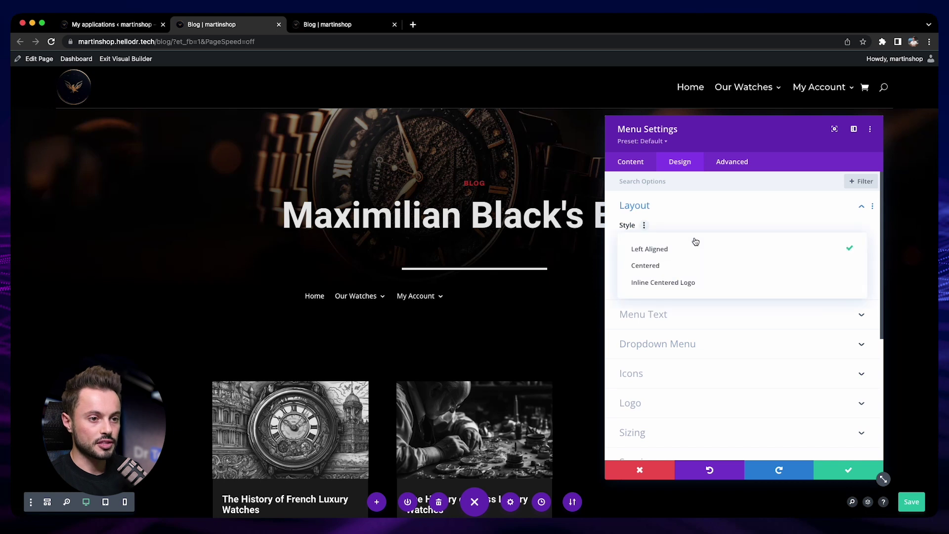
left_click(688, 264)
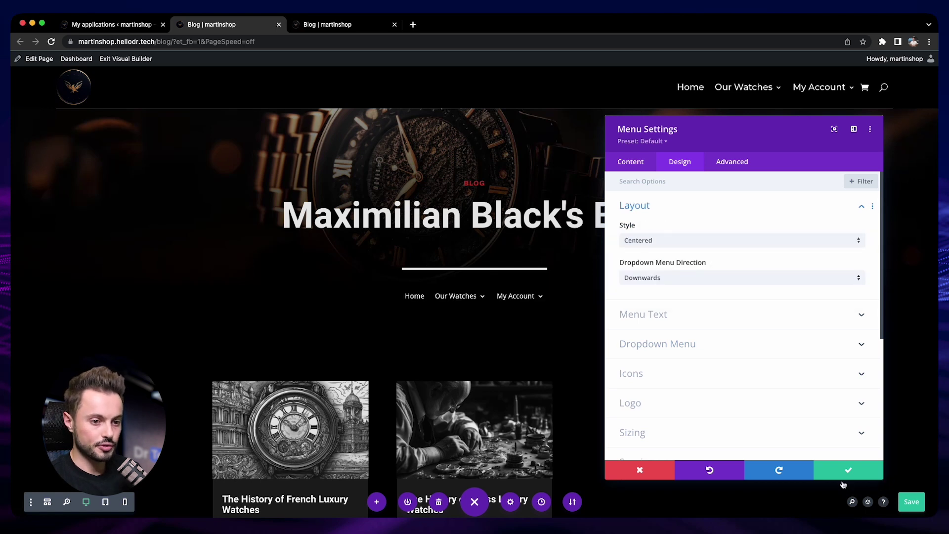
left_click(846, 471)
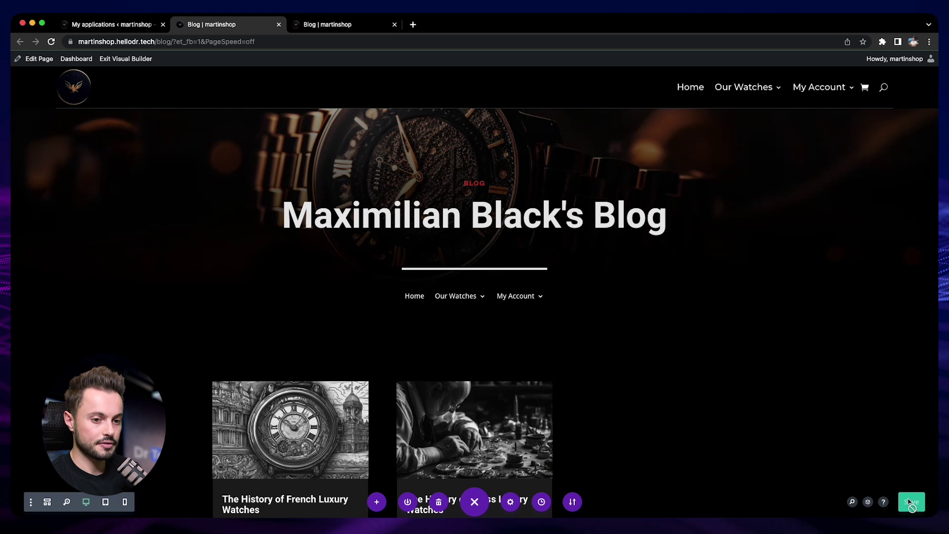
- Reload the live Blog page in the other browser tab and check the menu below the header divider
left_click(321, 24)
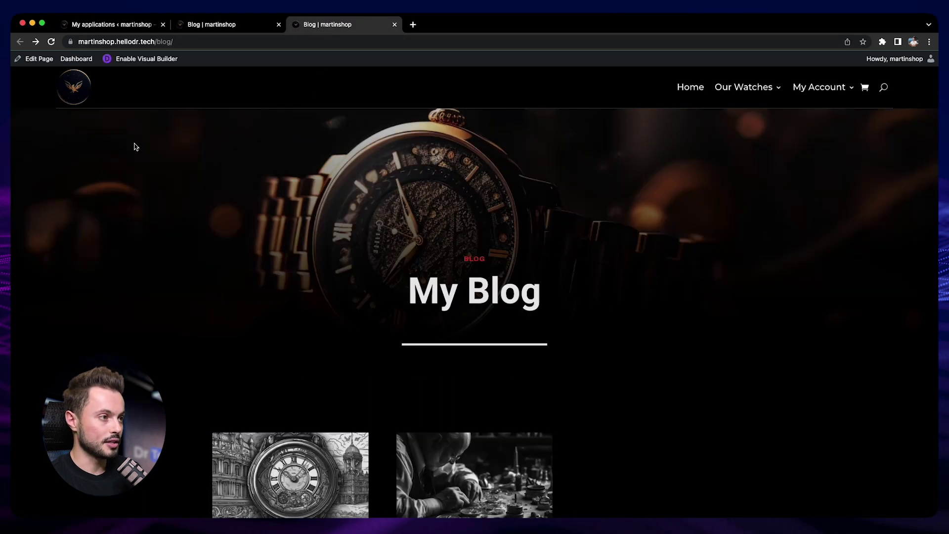
left_click(51, 42)
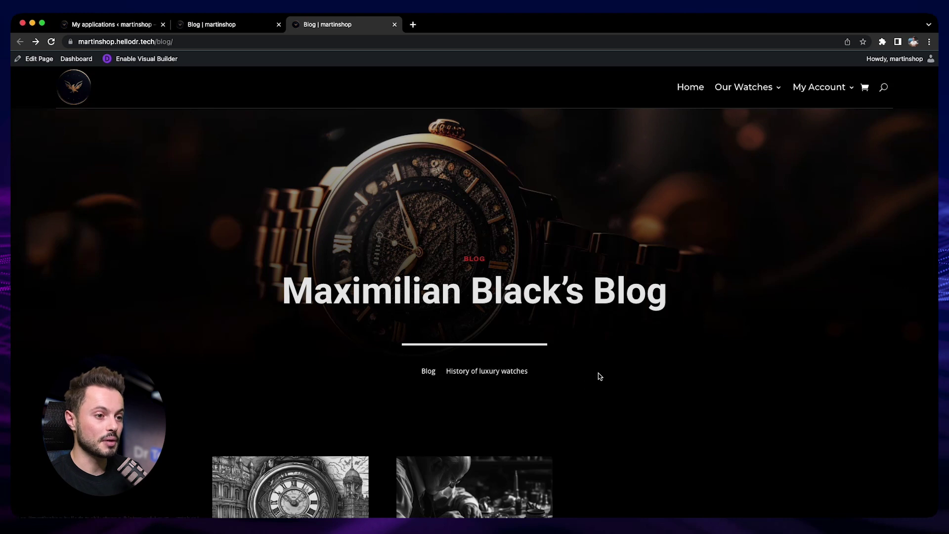
scroll(567, 387, "down", 3)
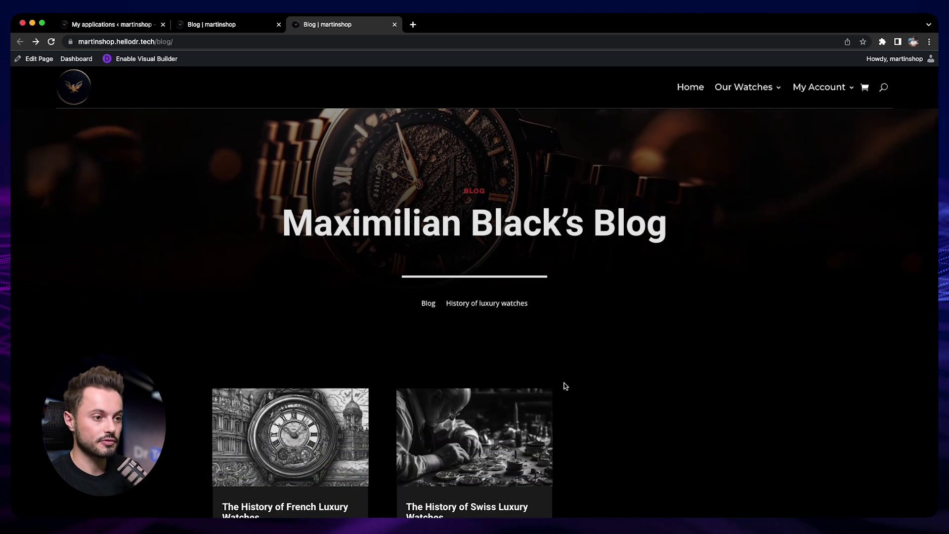
- Back in the Visual Builder, search the modules for "bread" and insert a Breadcrumbs module below the blog posts
left_click(218, 24)
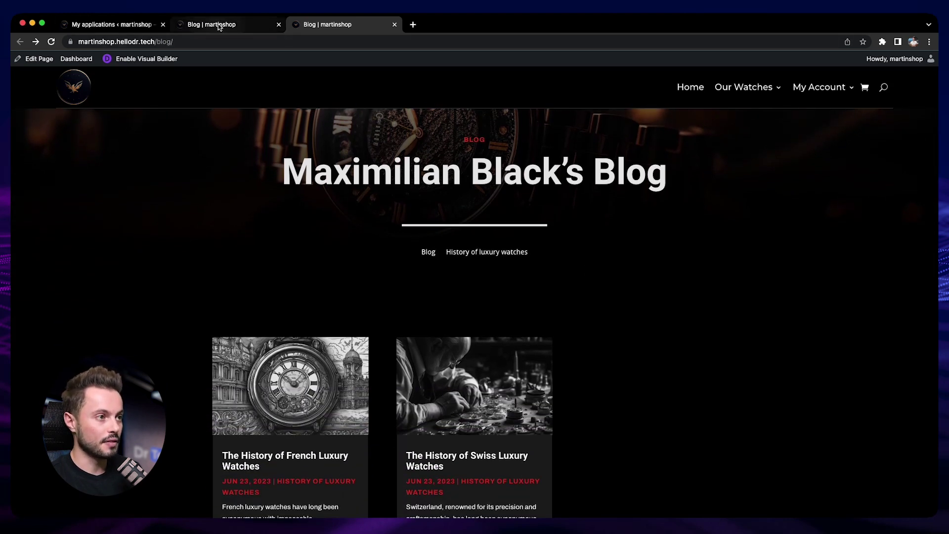
scroll(336, 349, "down", 2)
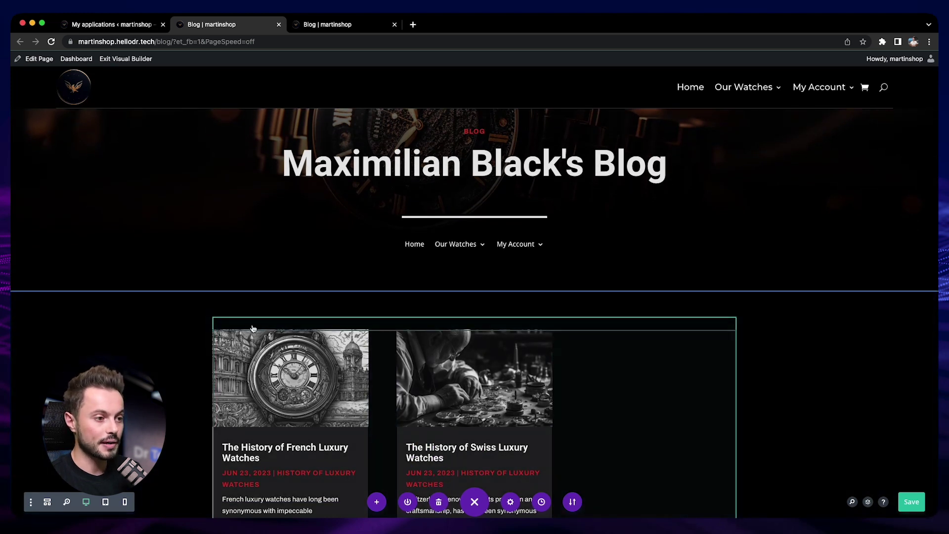
scroll(257, 329, "down", 3)
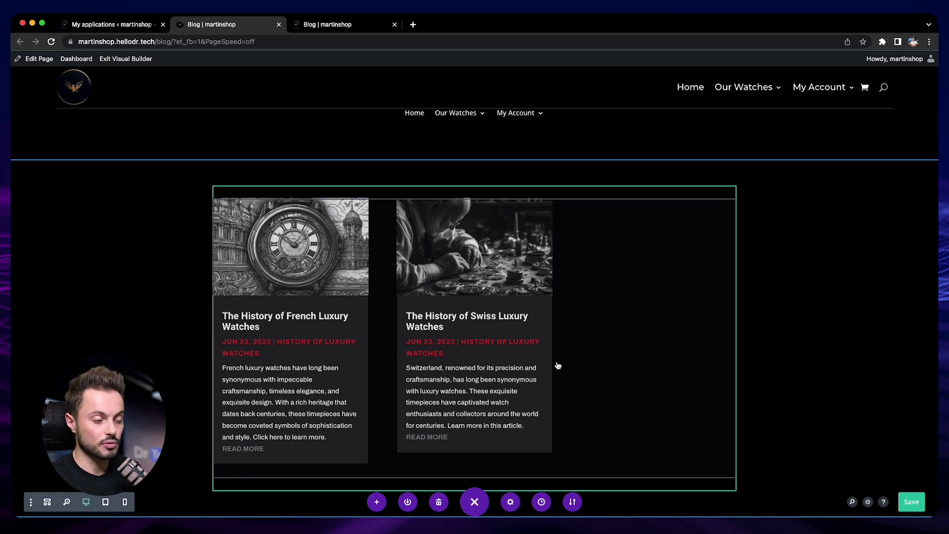
scroll(558, 366, "down", 1)
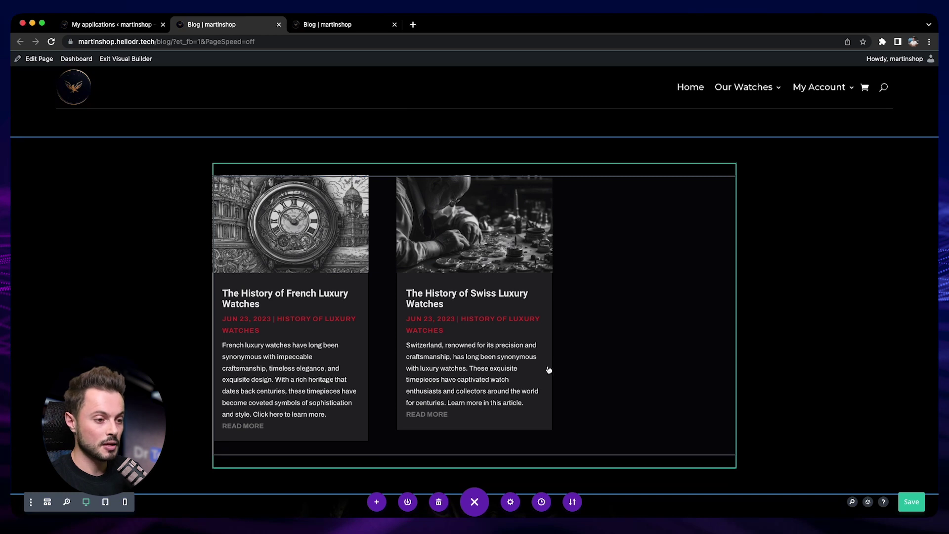
scroll(458, 391, "down", 2)
left_click(474, 401)
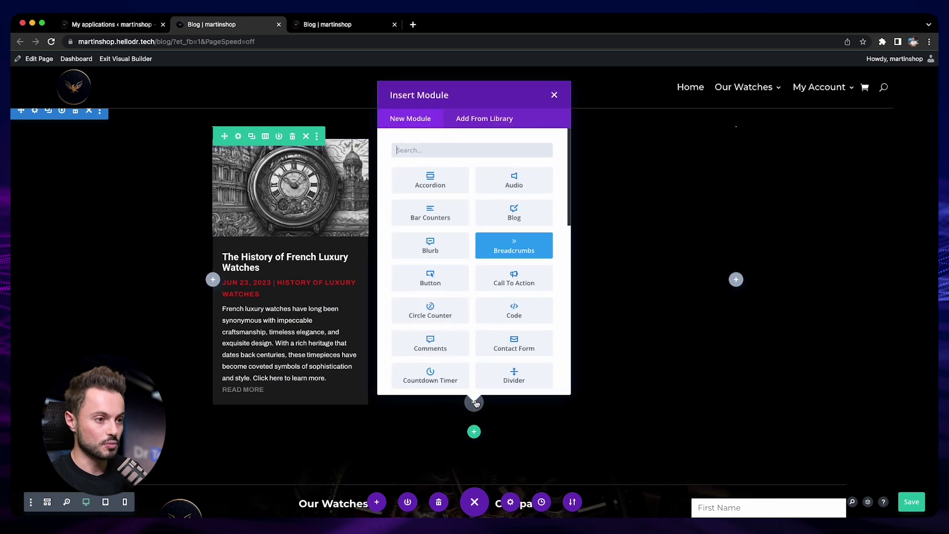
type("bread")
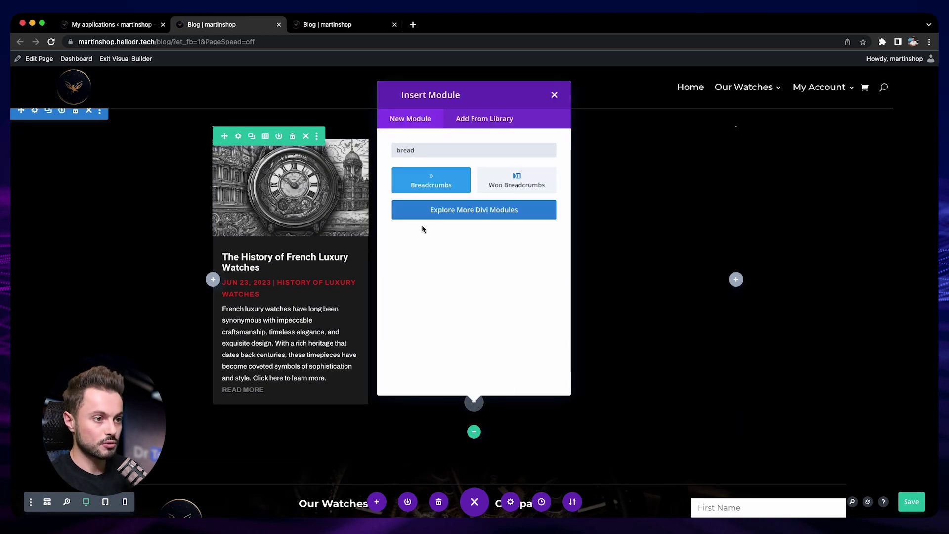
left_click(443, 195)
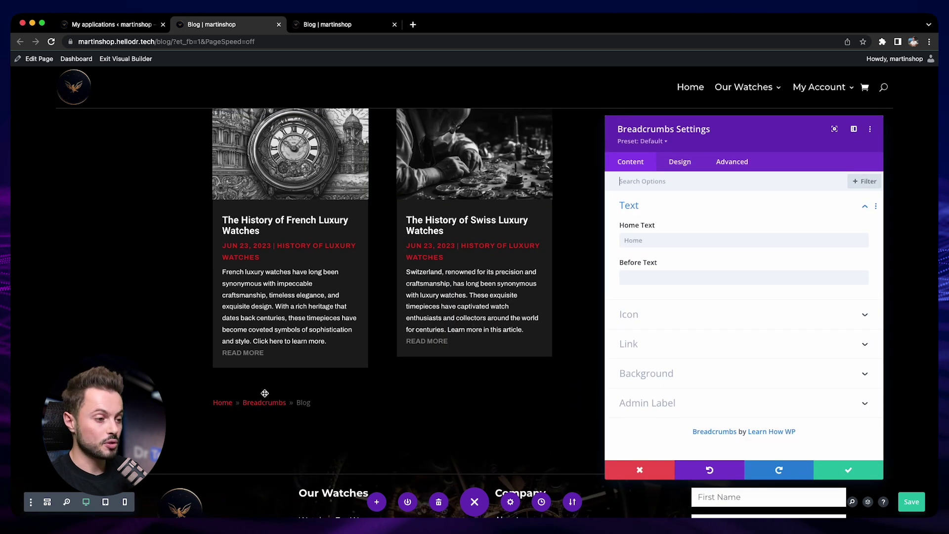
- Set the breadcrumbs' link, separator and current text colours to white (#ffffff)
left_click(680, 159)
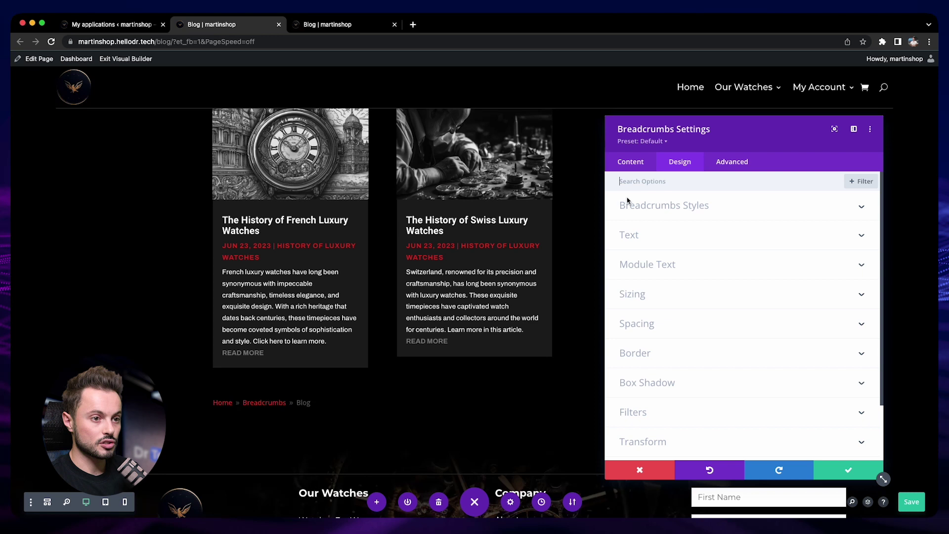
left_click(657, 205)
left_click(668, 246)
left_click(668, 305)
left_click(669, 366)
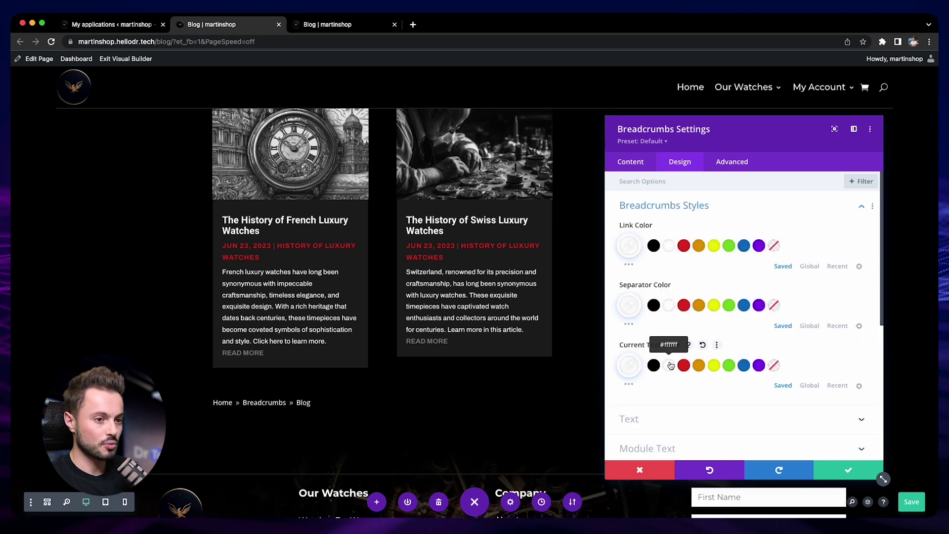
- Set the breadcrumbs' link colour to grey #b2b2b2 and accept the module settings
left_click(629, 246)
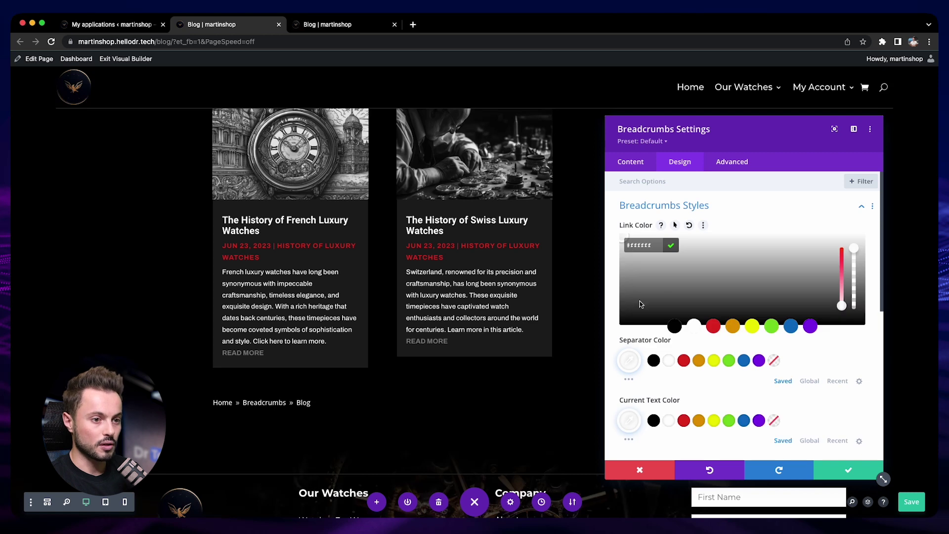
mouse_move(632, 267)
left_mouse_down()
mouse_move(634, 252)
mouse_move(618, 265)
left_mouse_up()
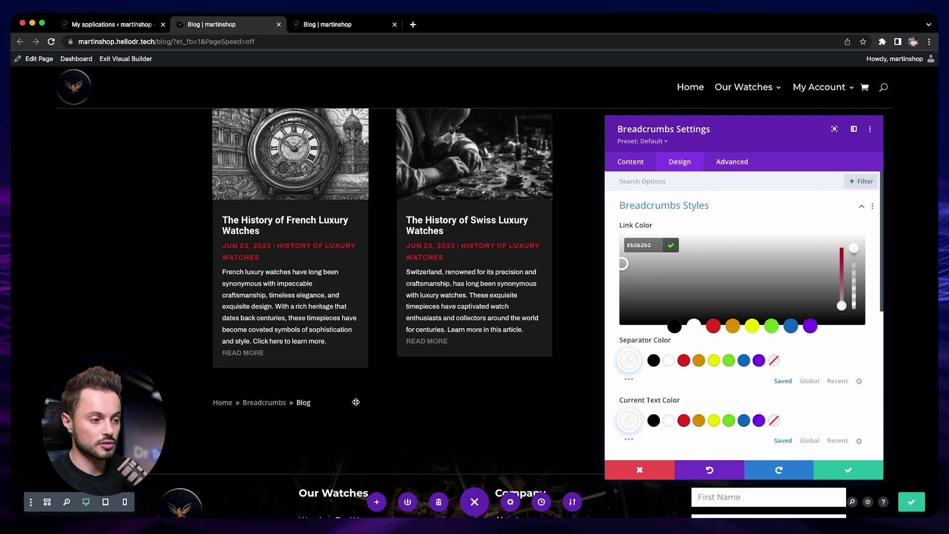
left_click(835, 474)
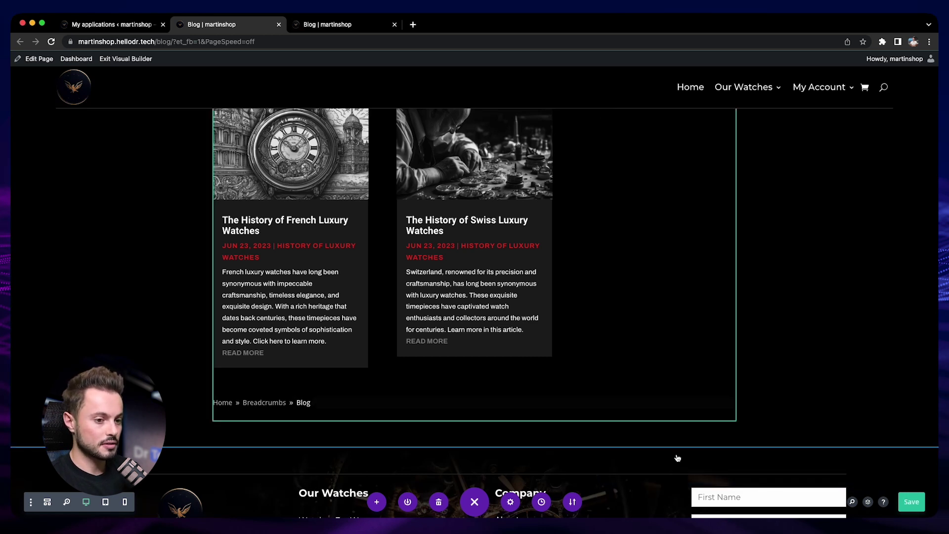
mouse_move(408, 400)
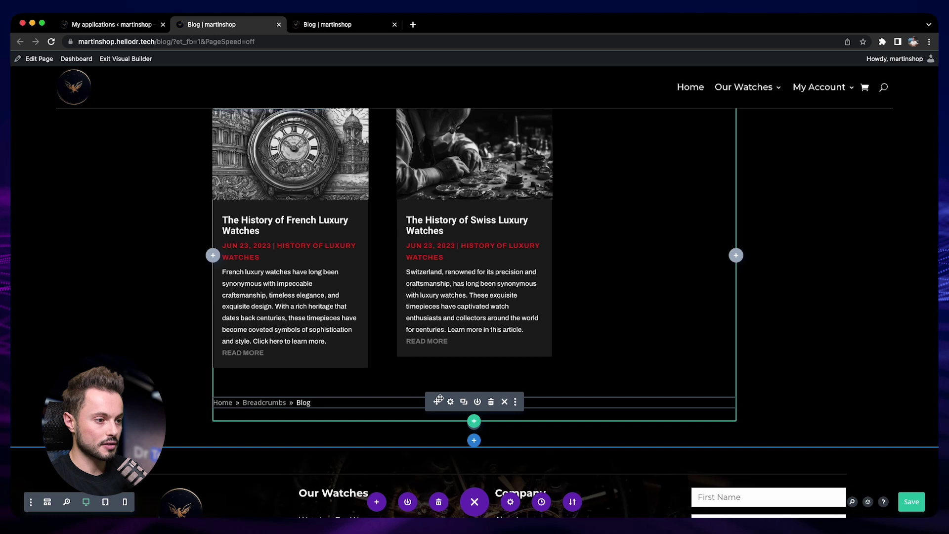
- Move the Breadcrumbs module above the blog posts and insert a Divider module directly beneath it
scroll(425, 296, "up", 3)
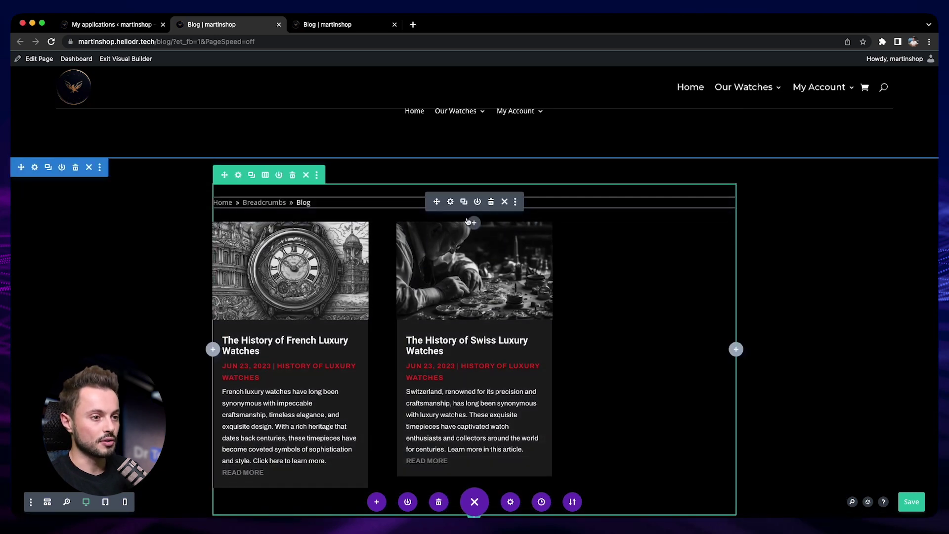
left_click(474, 222)
type("divi")
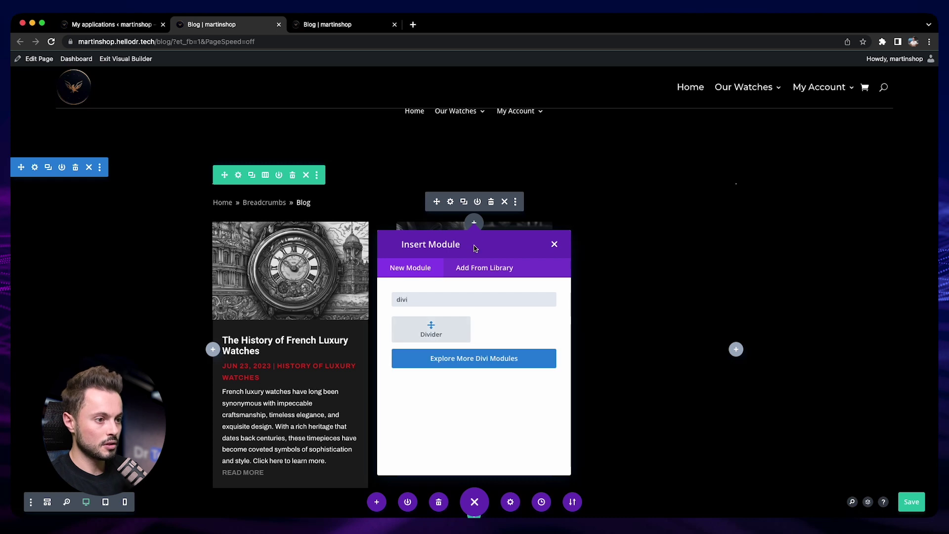
left_click(459, 325)
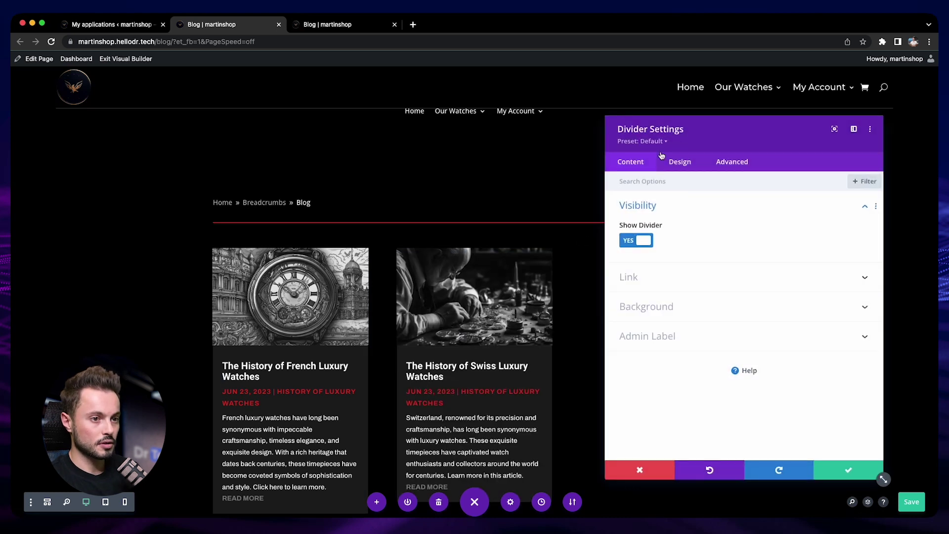
- Set the new divider's line colour to white, accept its settings and save the page
left_click(684, 206)
left_click(680, 161)
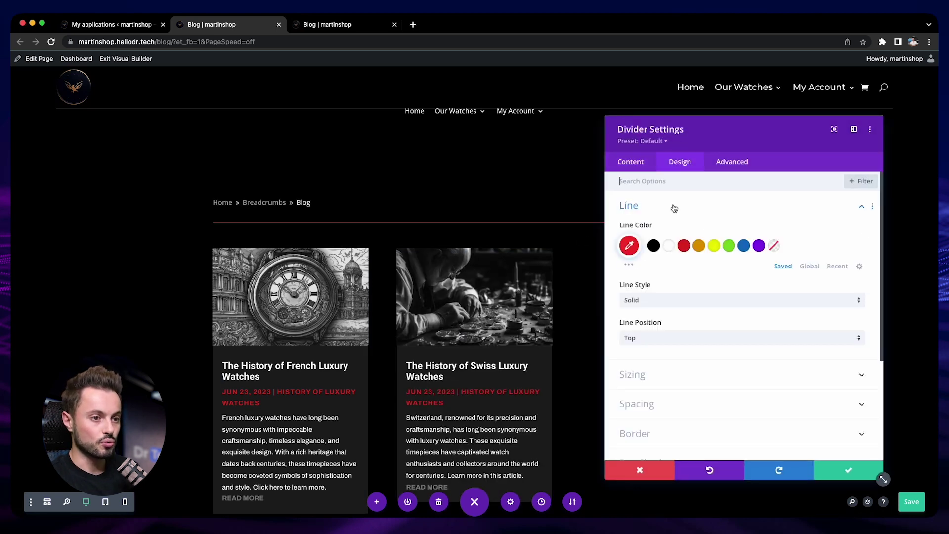
left_click(669, 247)
left_click(833, 465)
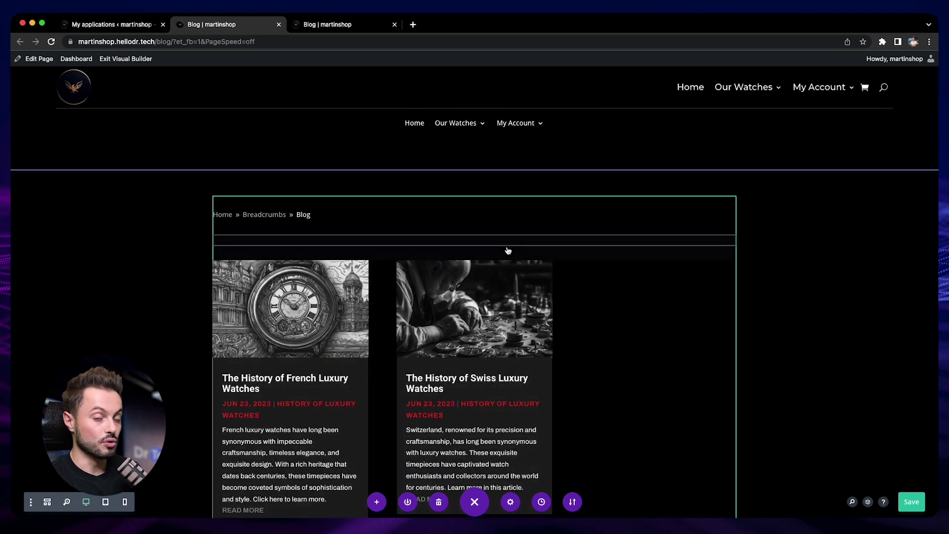
scroll(574, 216, "up", 5)
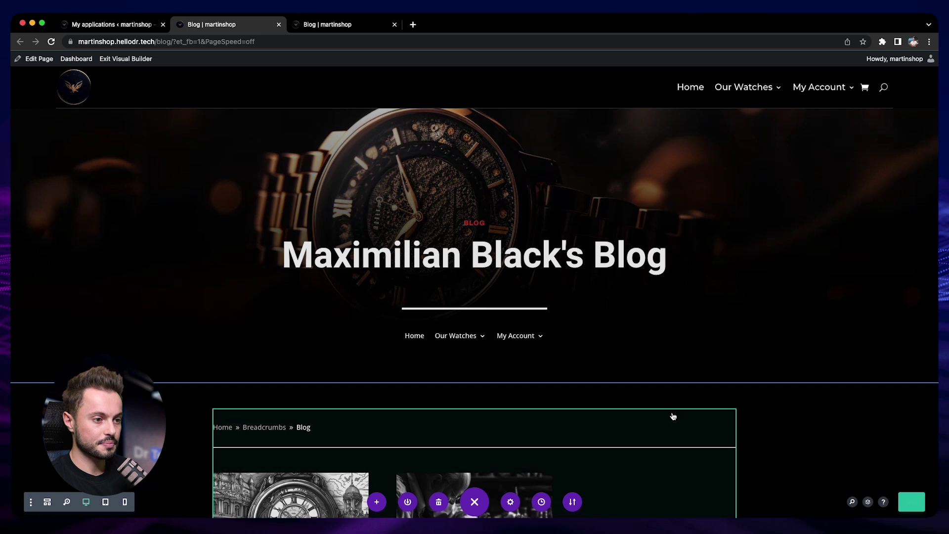
scroll(323, 395, "down", 1)
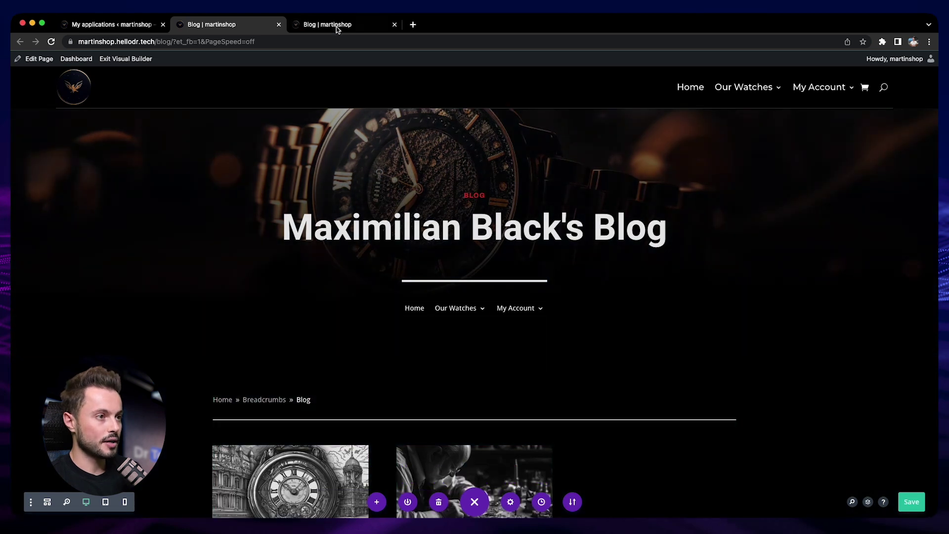
- Reload the live Blog page and examine its title, menu, breadcrumbs, divider, post cards and footer
left_click(336, 25)
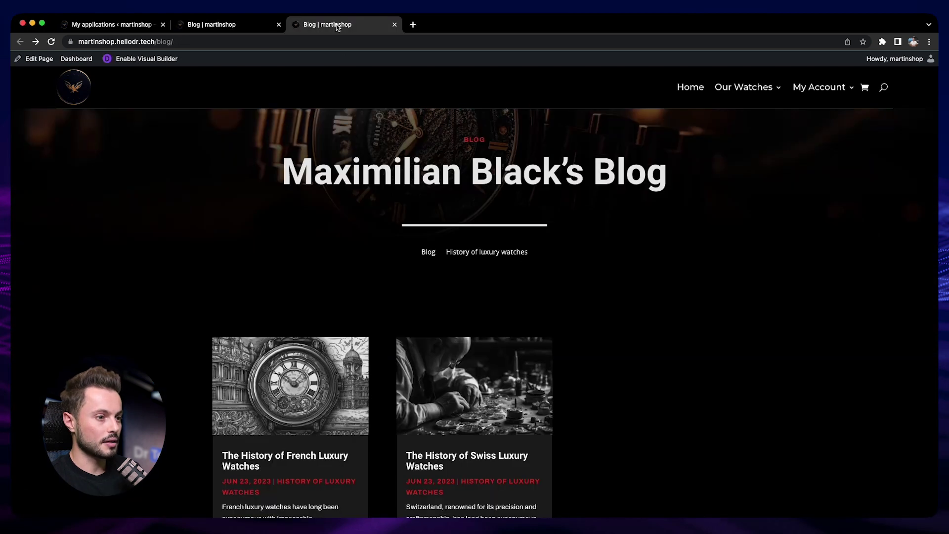
key("super+r")
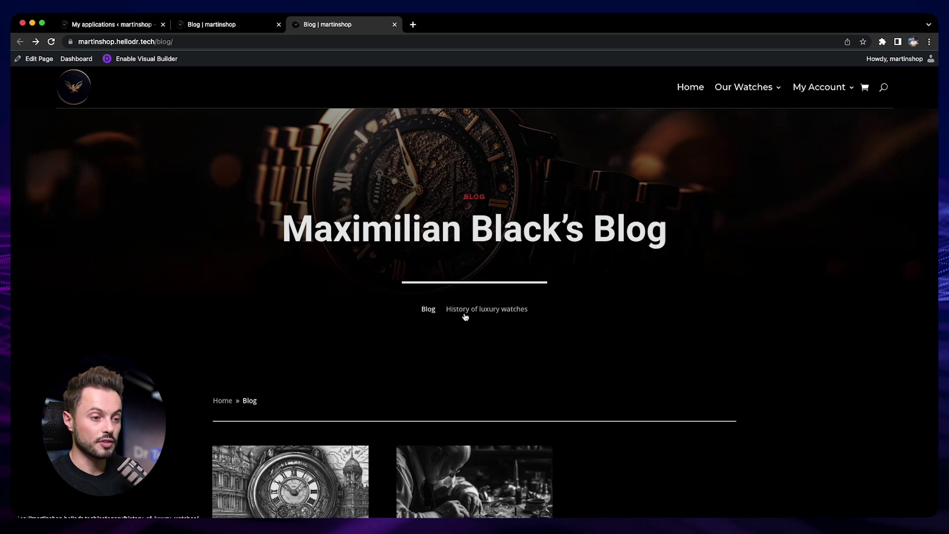
scroll(467, 316, "down", 2)
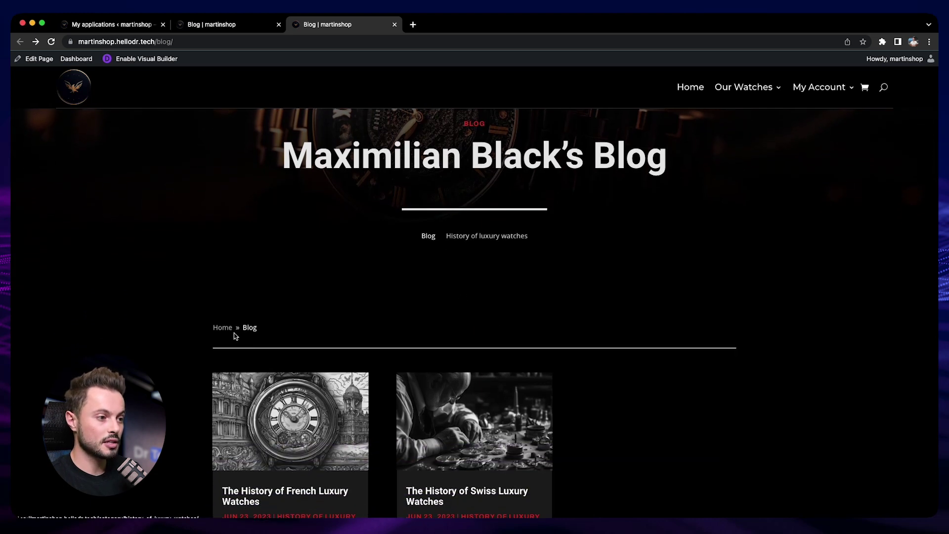
scroll(272, 319, "down", 1)
scroll(544, 391, "down", 1)
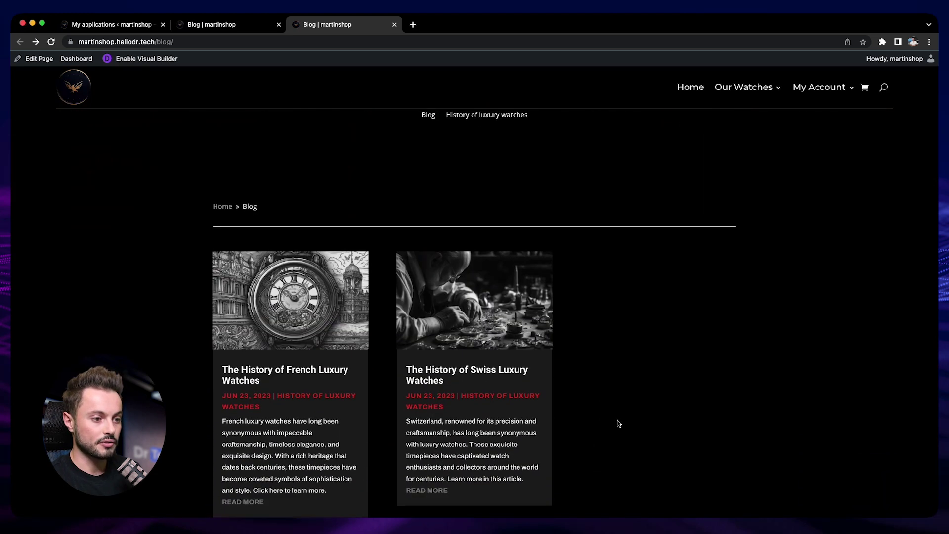
scroll(556, 377, "down", 3)
scroll(218, 303, "up", 10)
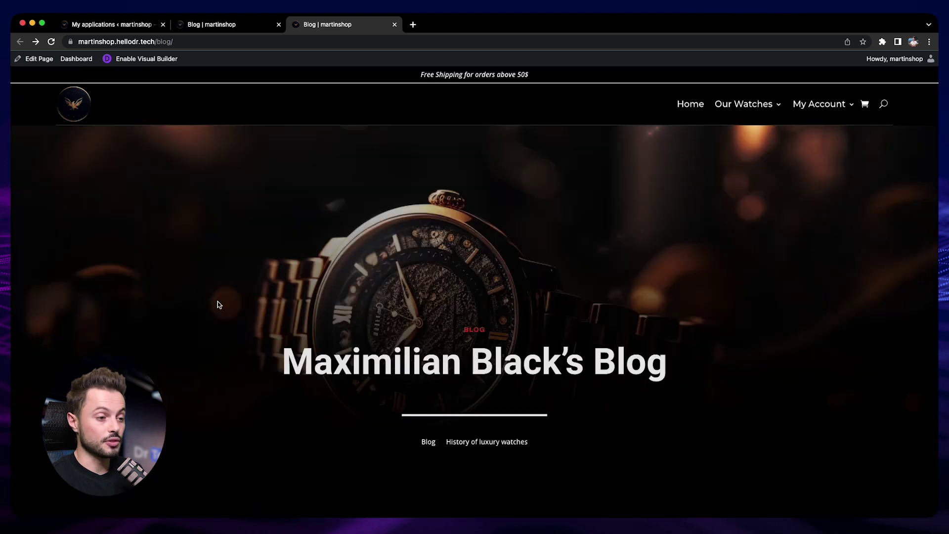
scroll(218, 303, "down", 5)
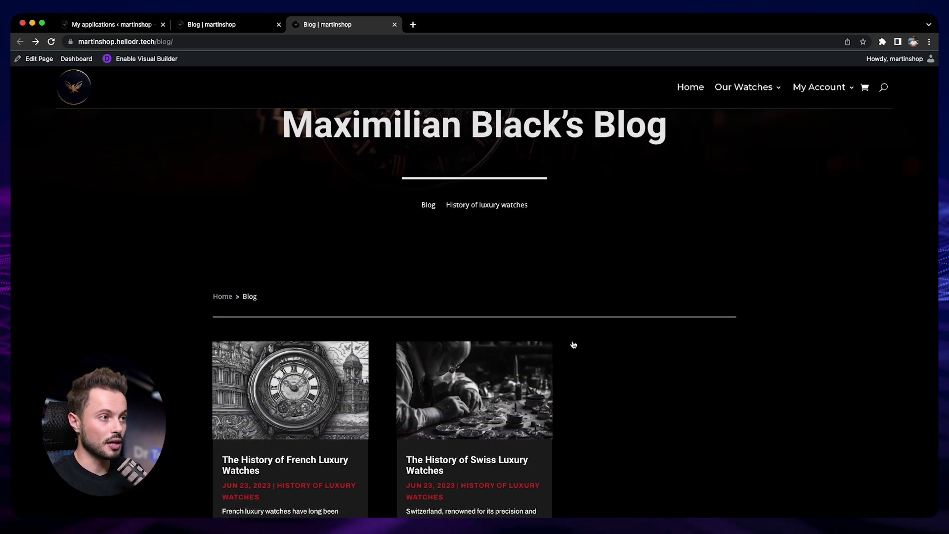
scroll(701, 304, "down", 7)
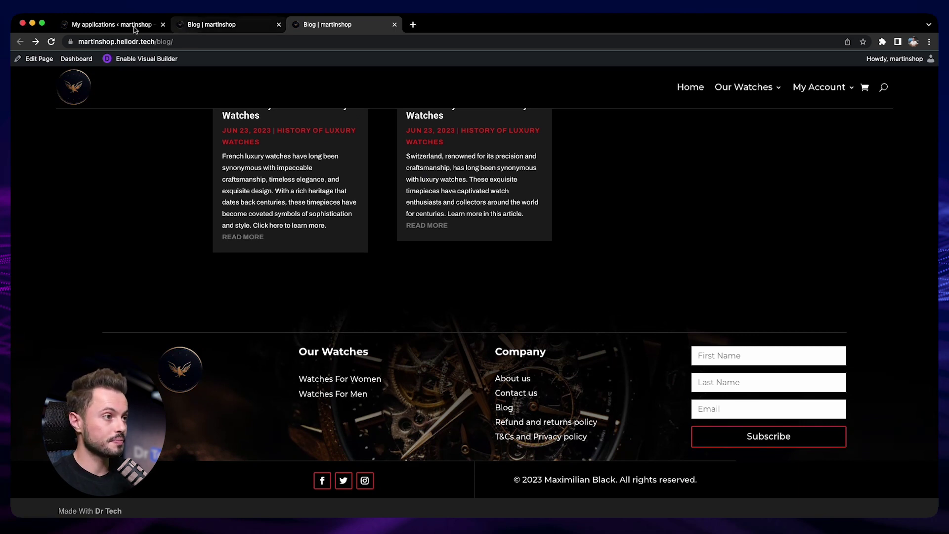
- From the store admin's page list, open the Theme Builder and edit the Global Footer layout
left_click(114, 24)
mouse_move(75, 200)
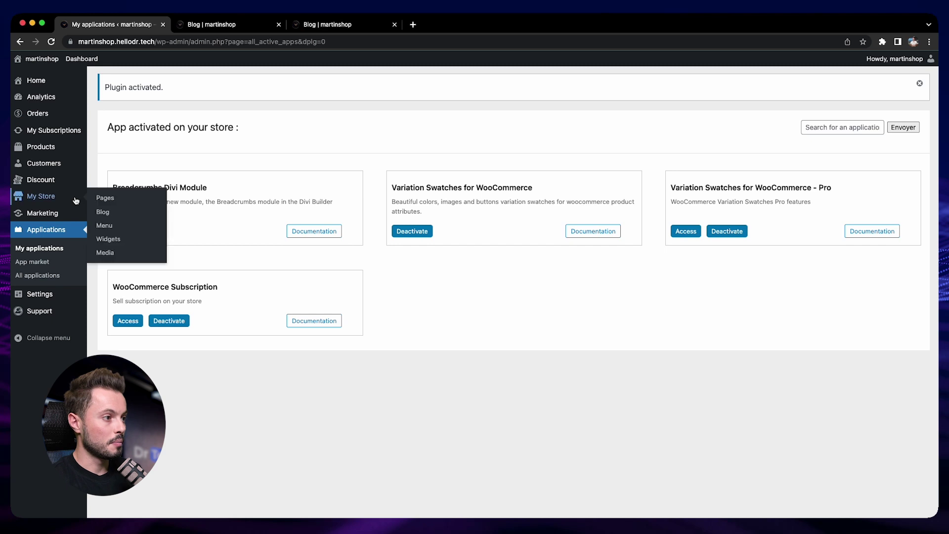
left_click(104, 198)
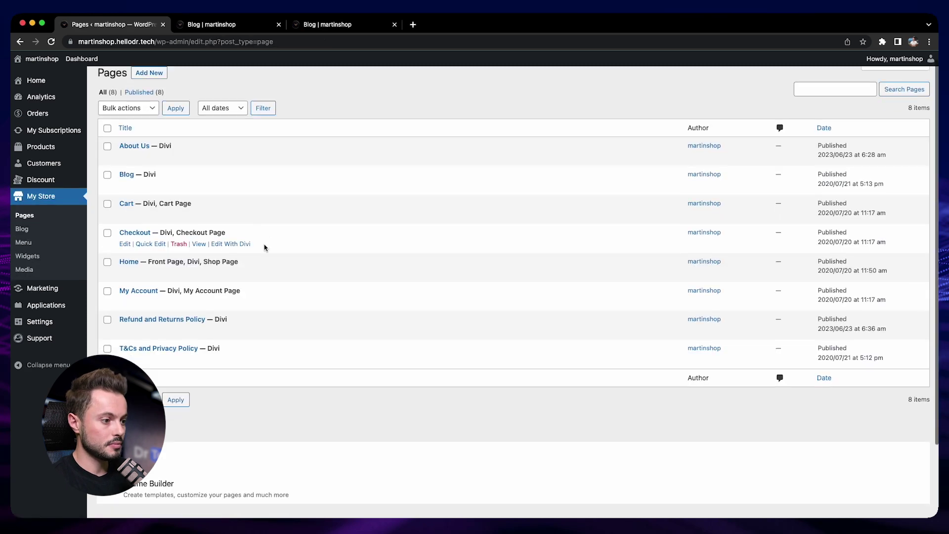
scroll(272, 242, "down", 3)
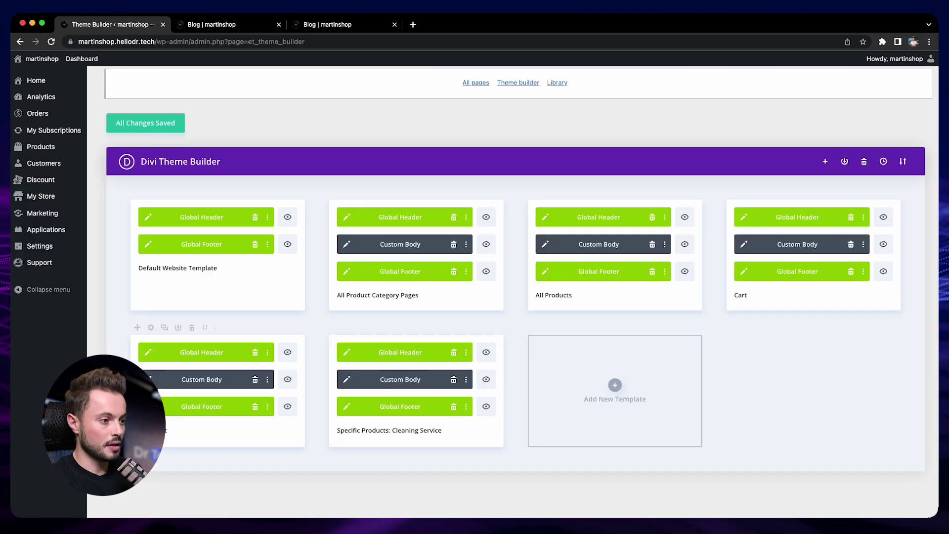
left_click(148, 406)
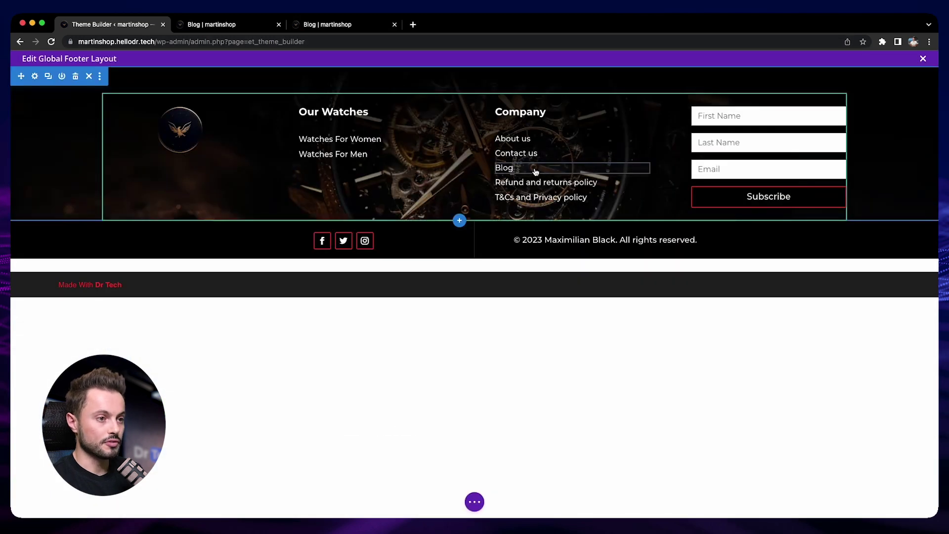
- Start inserting a link on the Blog text in the footer's Company column and copy the live Blog page's address
mouse_move(537, 169)
left_click(549, 168)
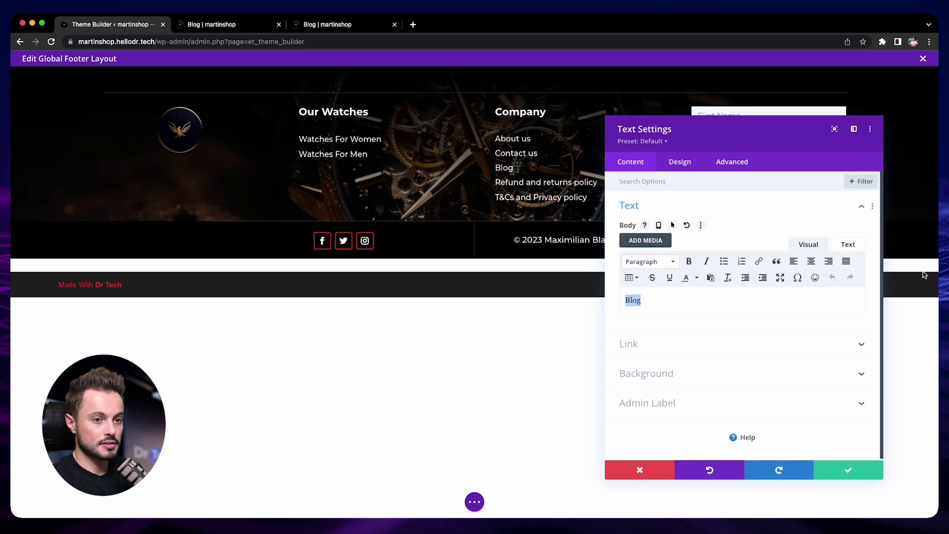
left_click(760, 262)
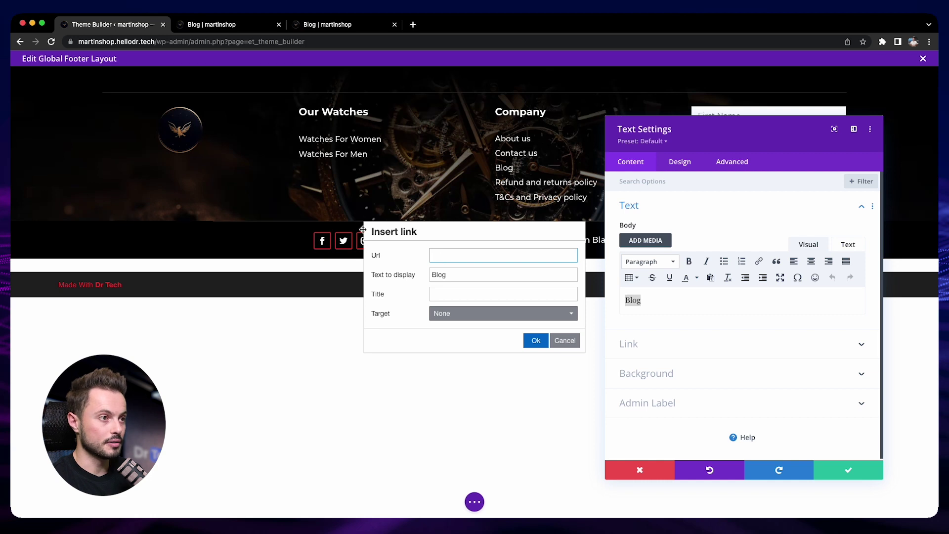
left_click(322, 26)
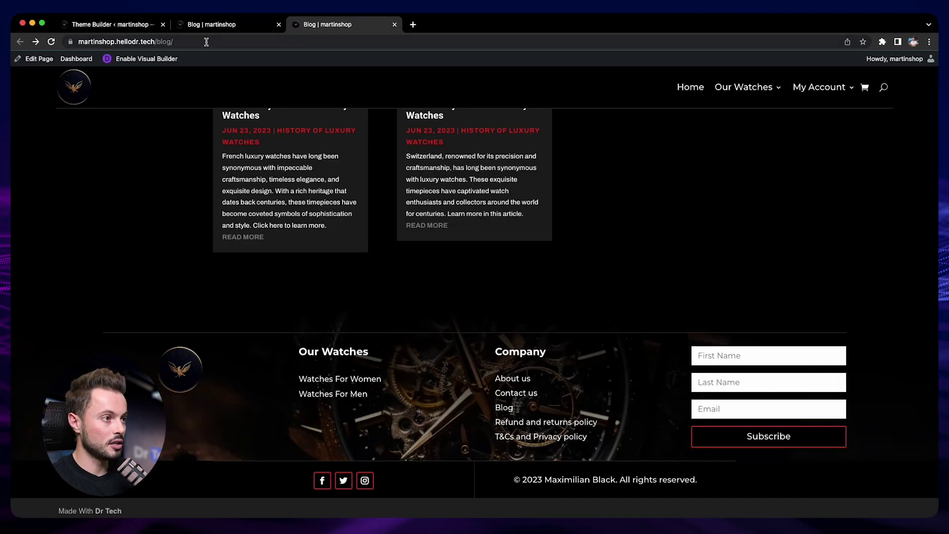
left_click(207, 42)
key("super+c")
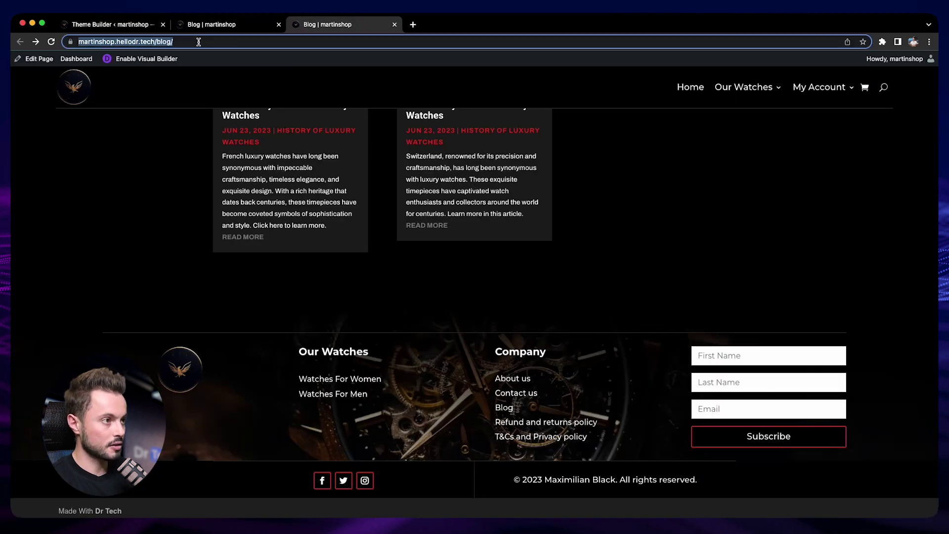
left_click(104, 24)
left_click(460, 257)
key("super+v")
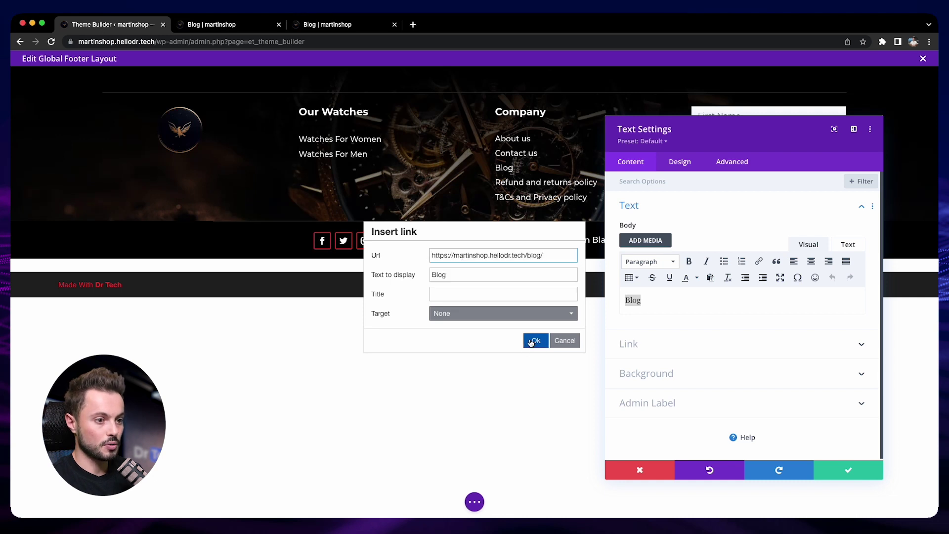
left_click(531, 343)
left_click(857, 475)
left_click(476, 501)
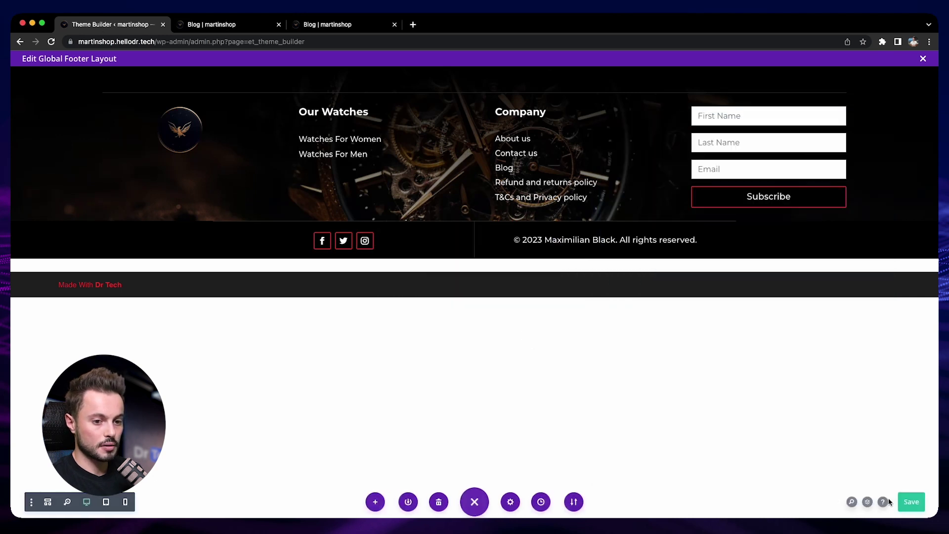